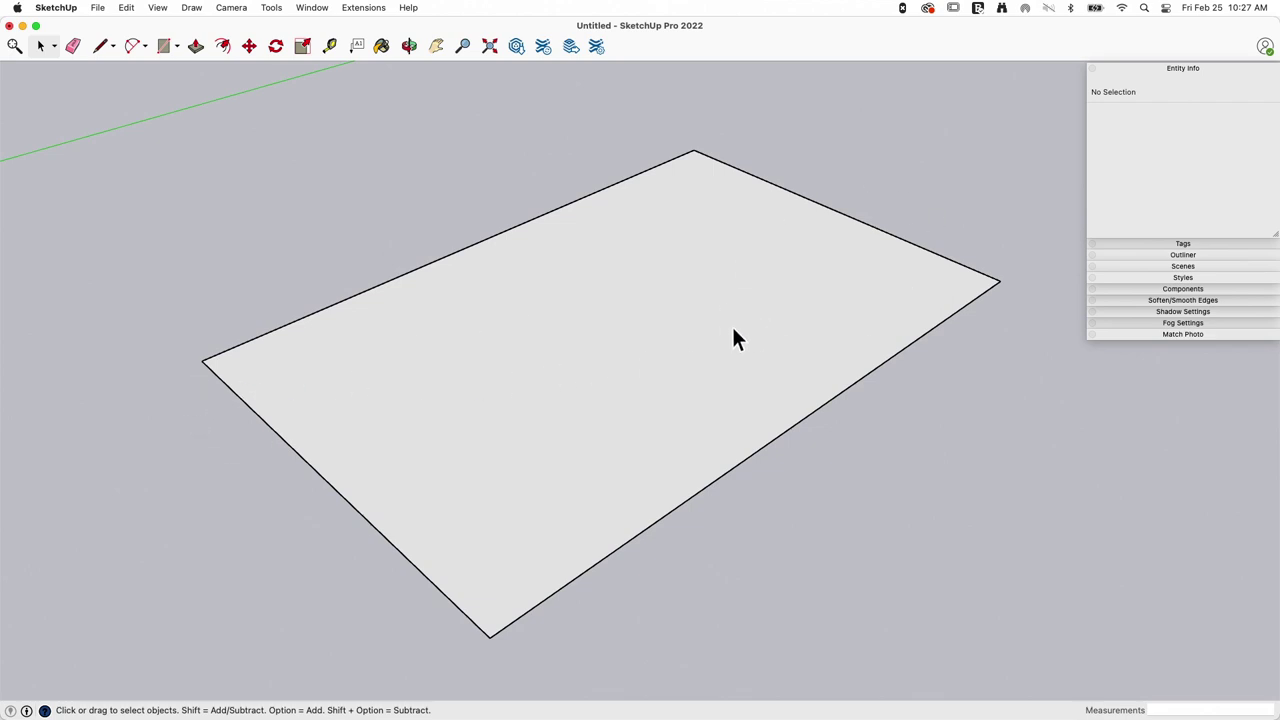
{"action": "left_click", "coordinate": [590, 285]}
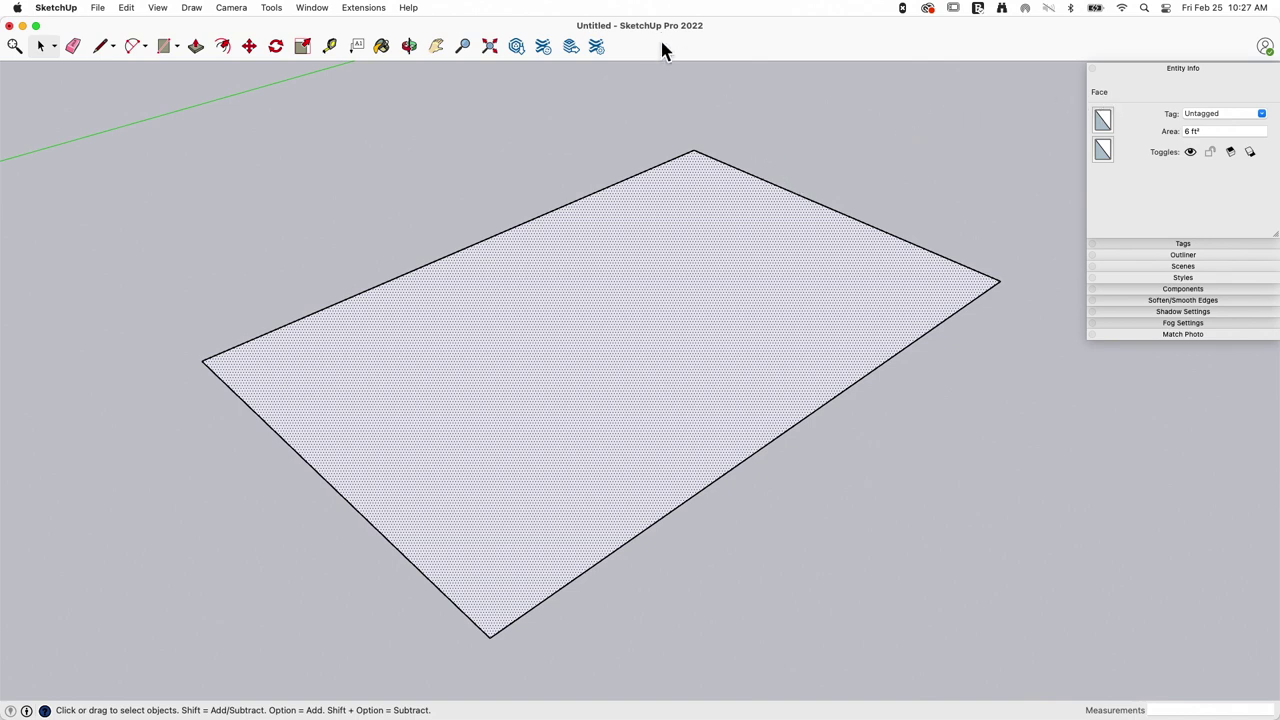
{"action": "left_click", "coordinate": [600, 191]}
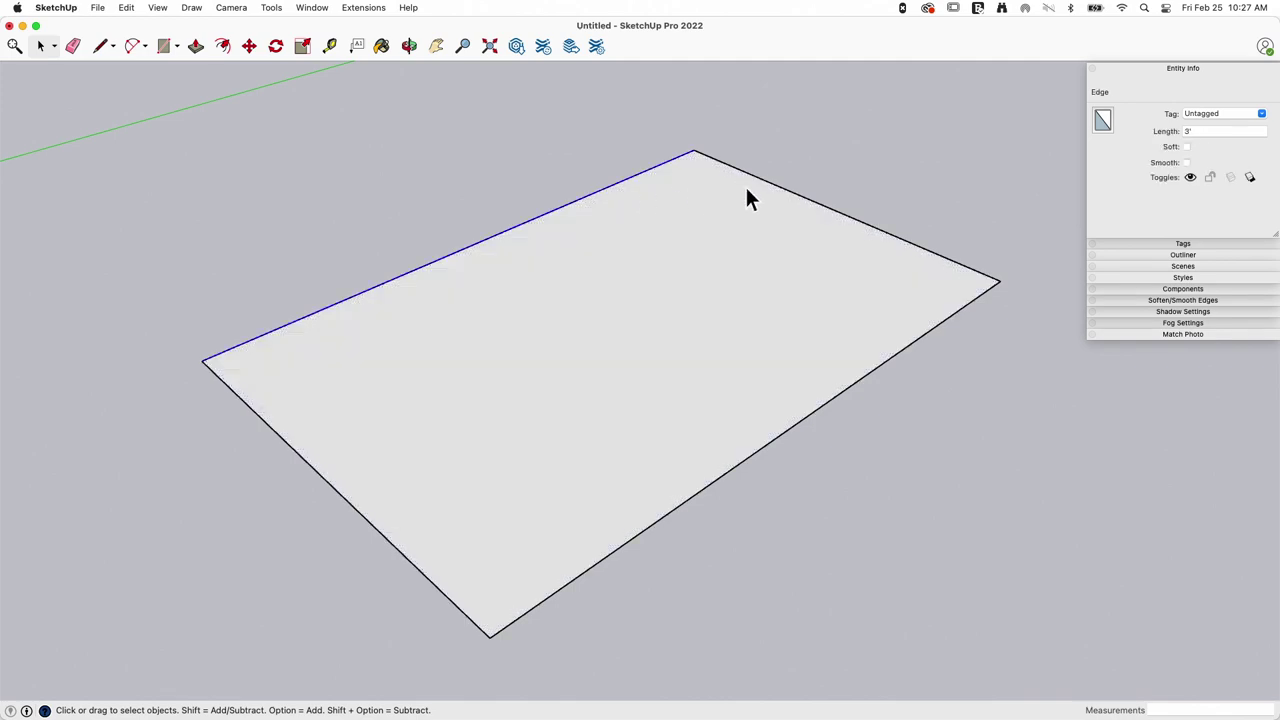
{"action": "left_click", "coordinate": [758, 179]}
{"action": "left_click", "coordinate": [701, 198]}
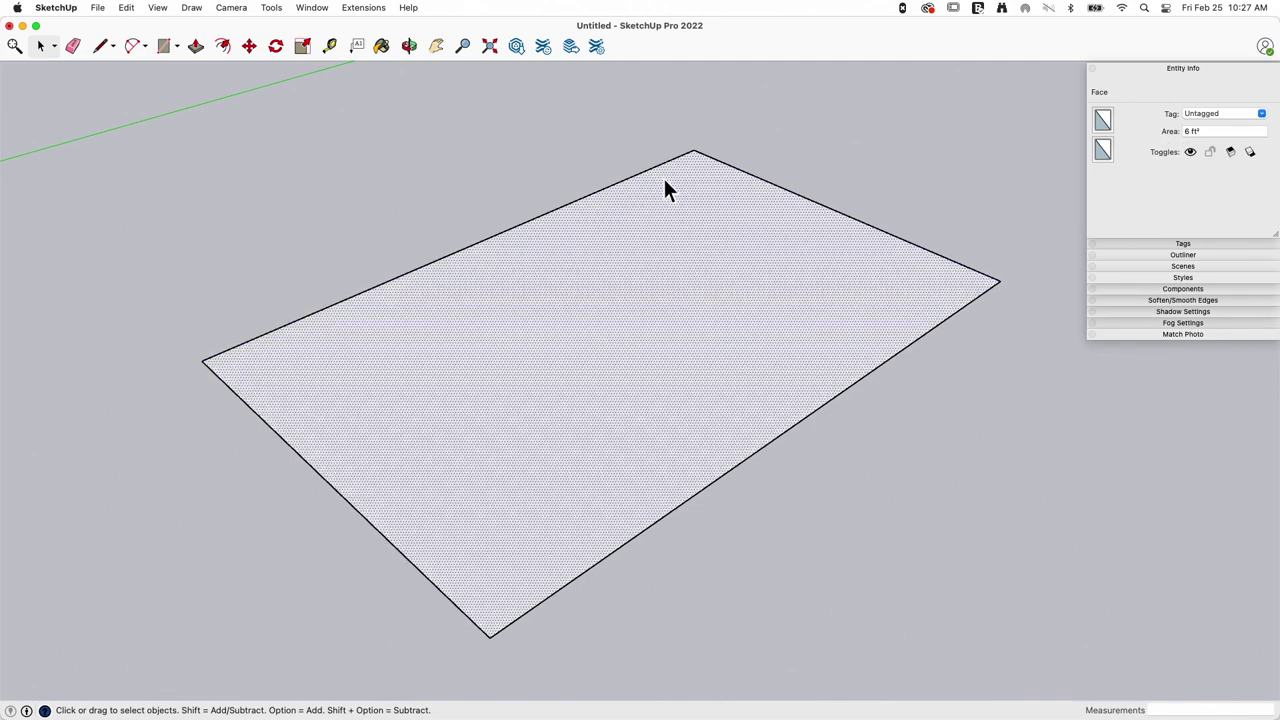
{"action": "left_click", "coordinate": [673, 163]}
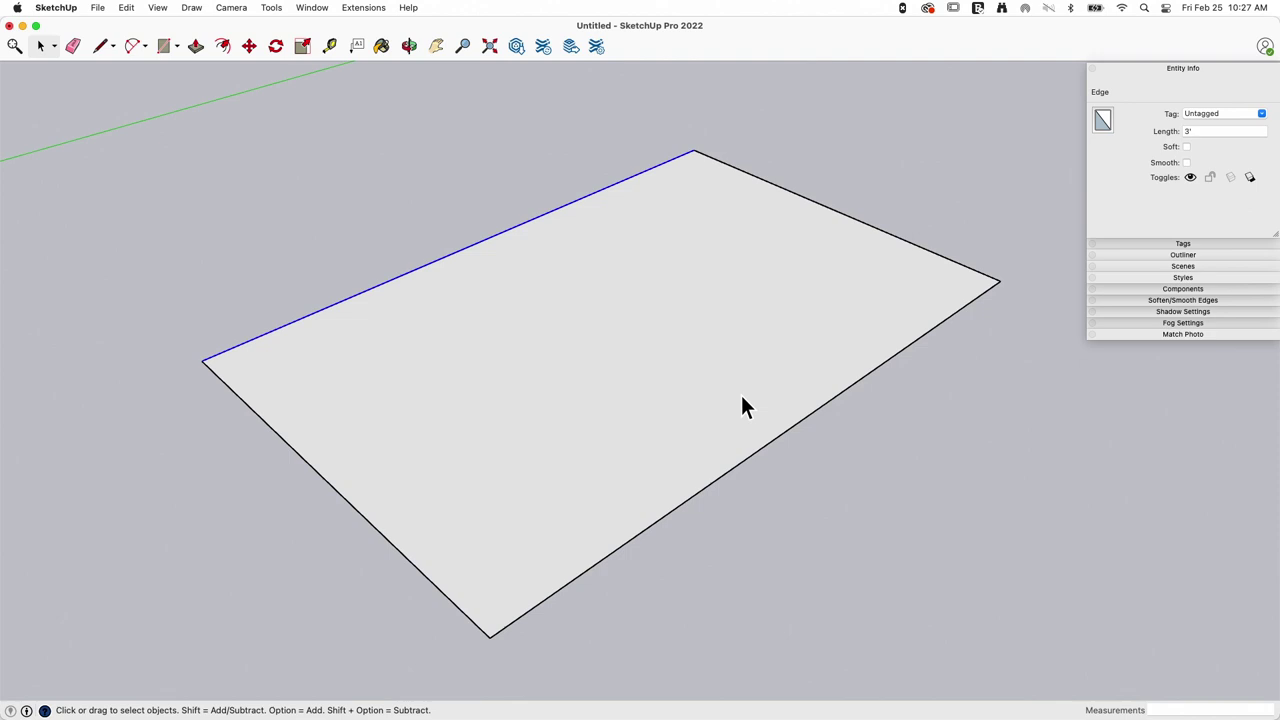
{"action": "left_click", "coordinate": [764, 262]}
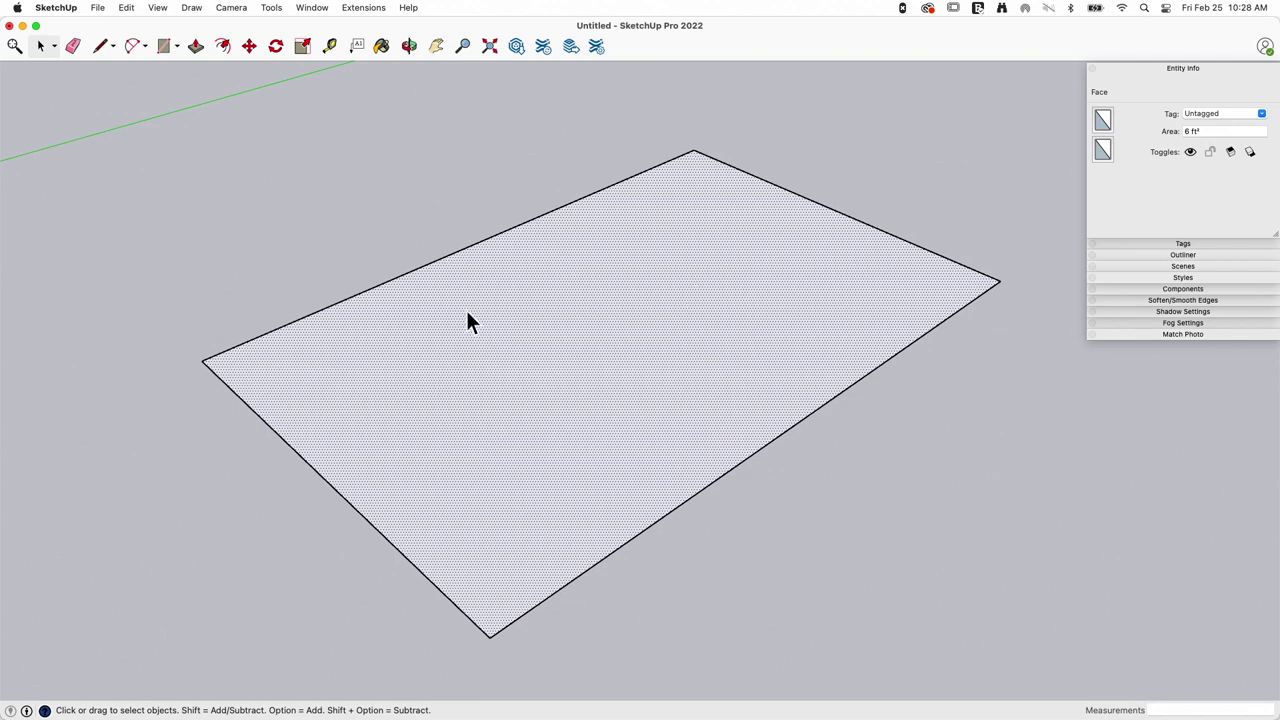
{"action": "left_click", "coordinate": [856, 228]}
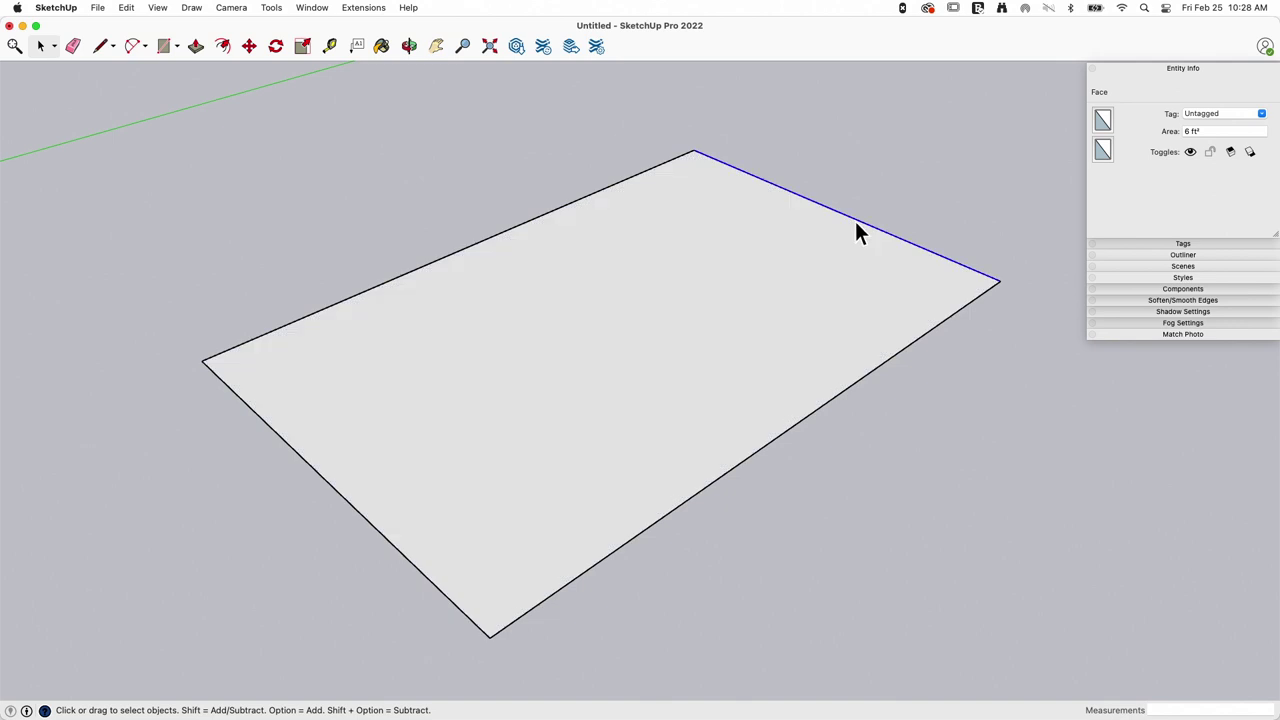
{"action": "left_click", "coordinate": [884, 362]}
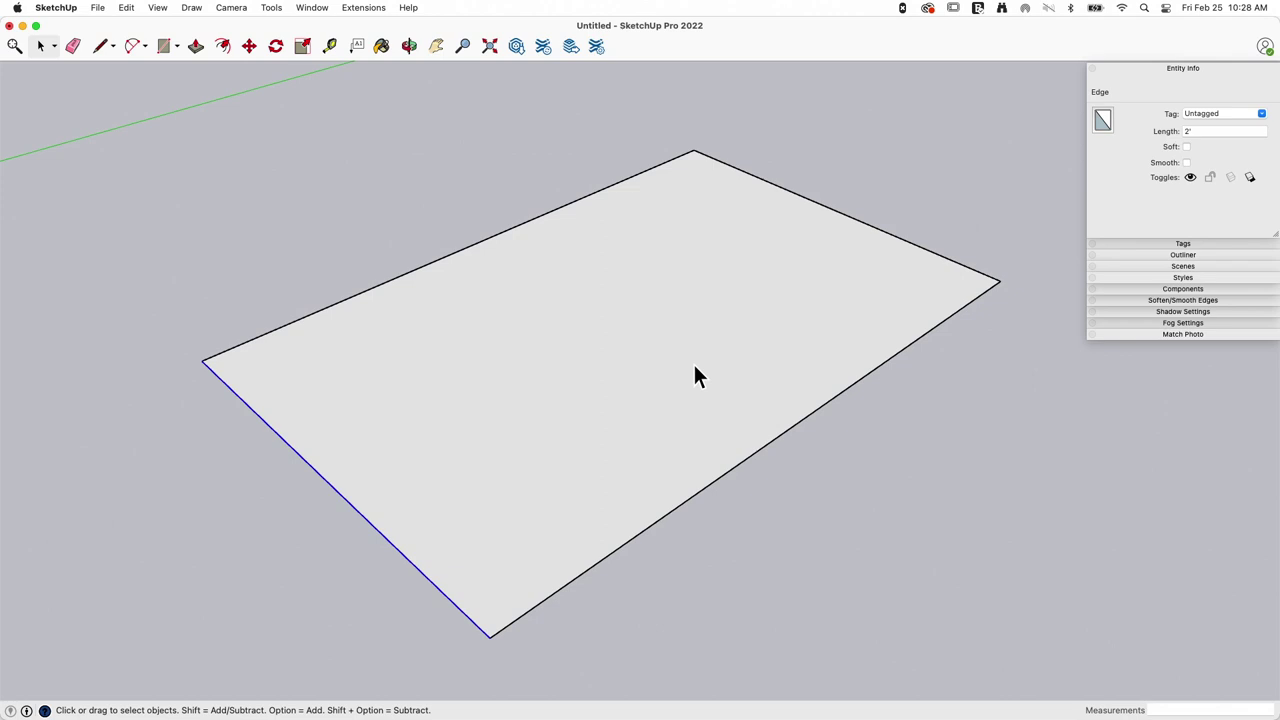
{"action": "left_click", "coordinate": [876, 458]}
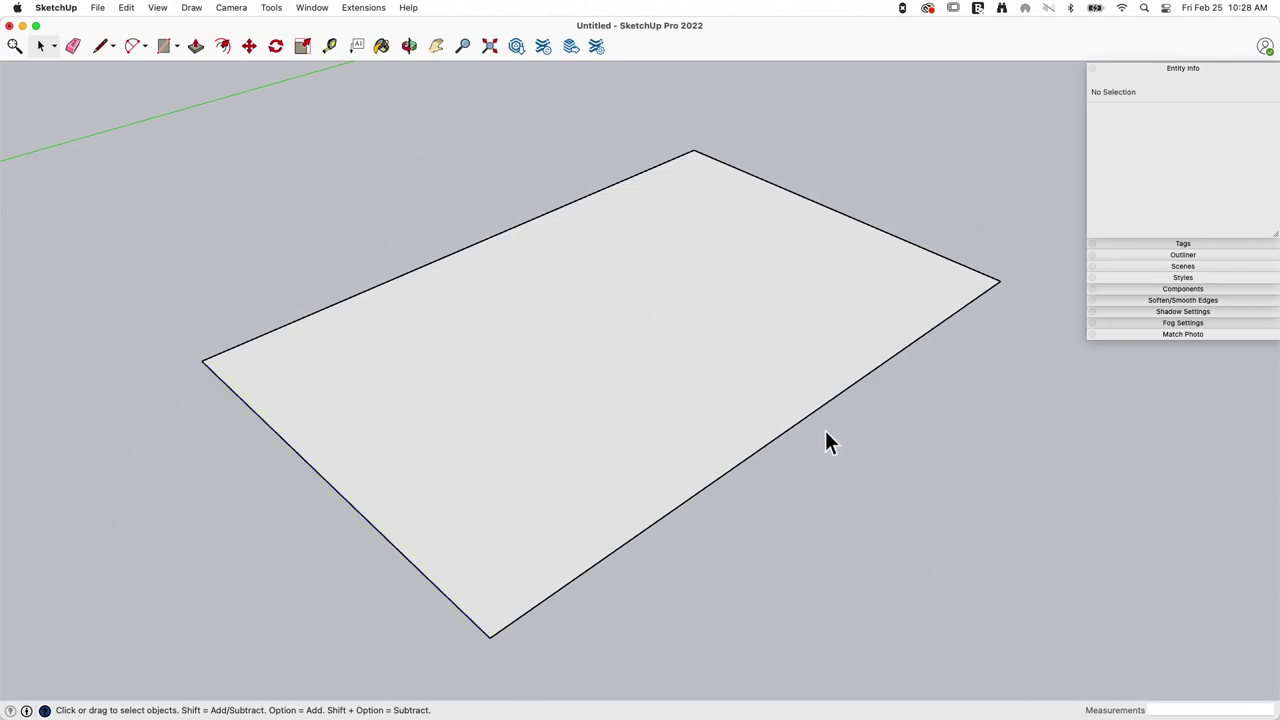
{"action": "left_click", "coordinate": [664, 250]}
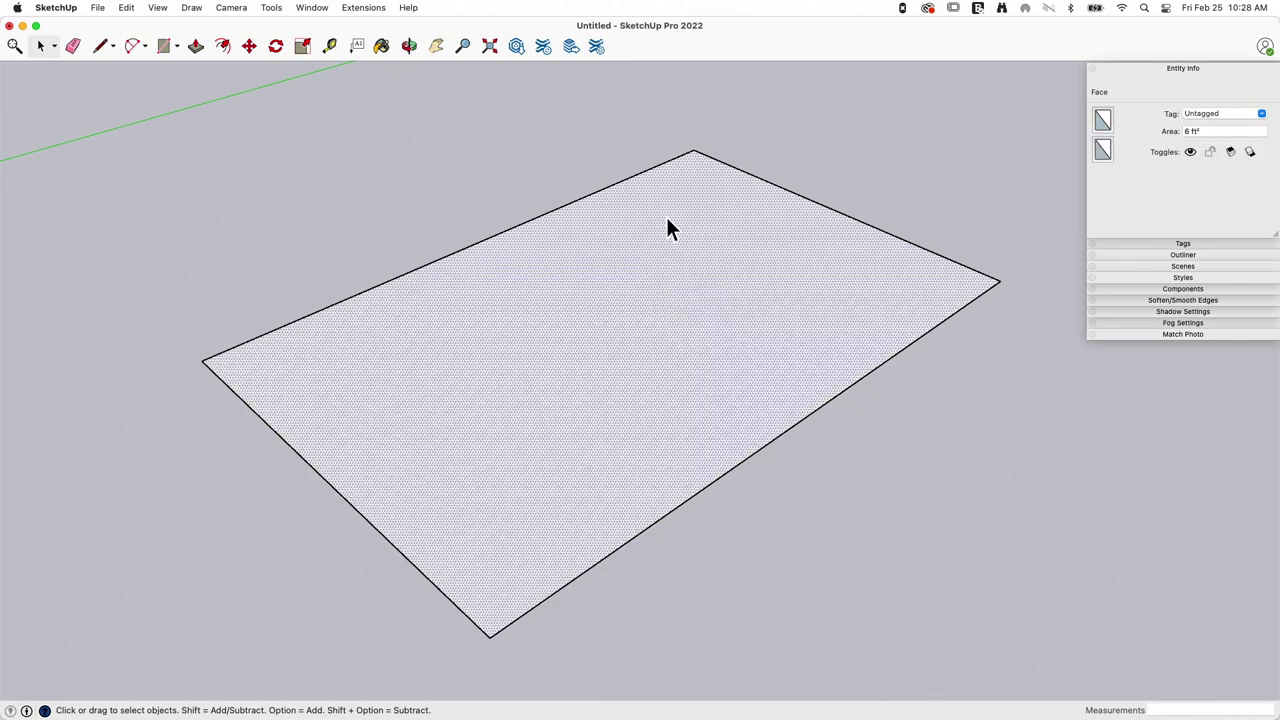
{"action": "left_click_drag", "start_coordinate": [668, 292], "coordinate": [142, 651]}
{"action": "key", "text": "Delete"}
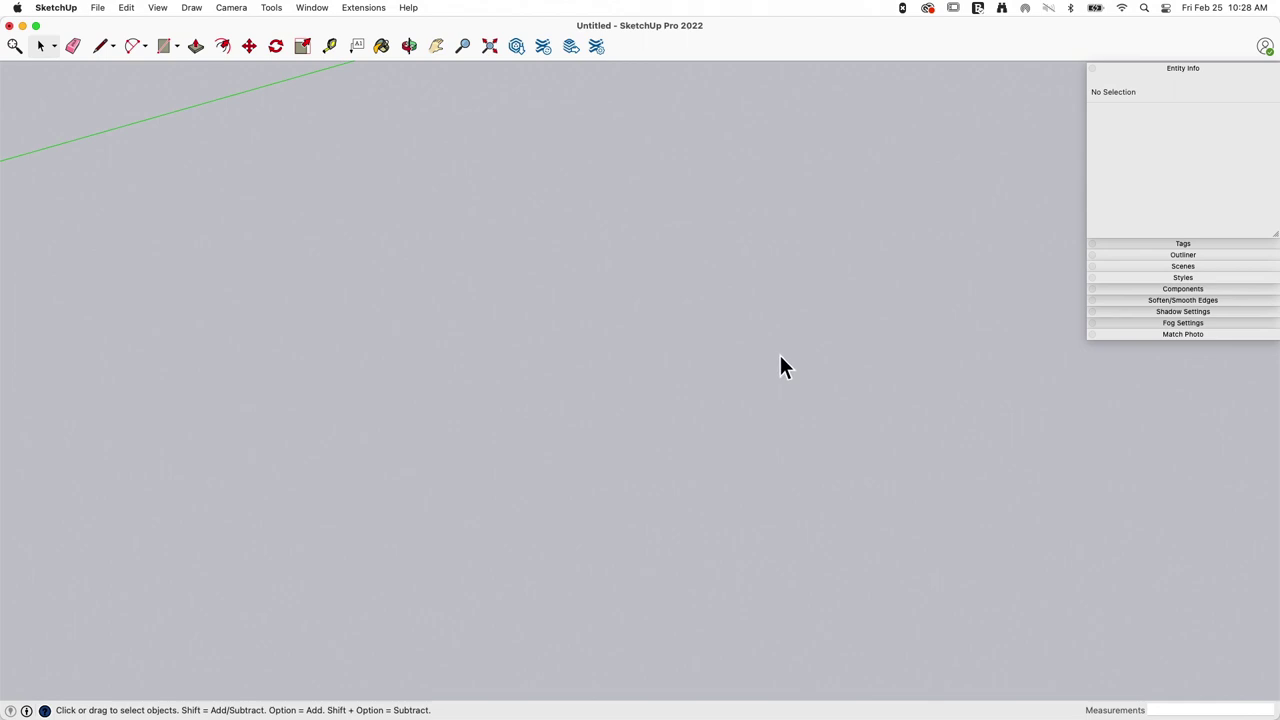
{"action": "key", "text": "super+z"}
{"action": "scroll", "coordinate": [515, 205], "scroll_direction": "down", "scroll_amount": 2}
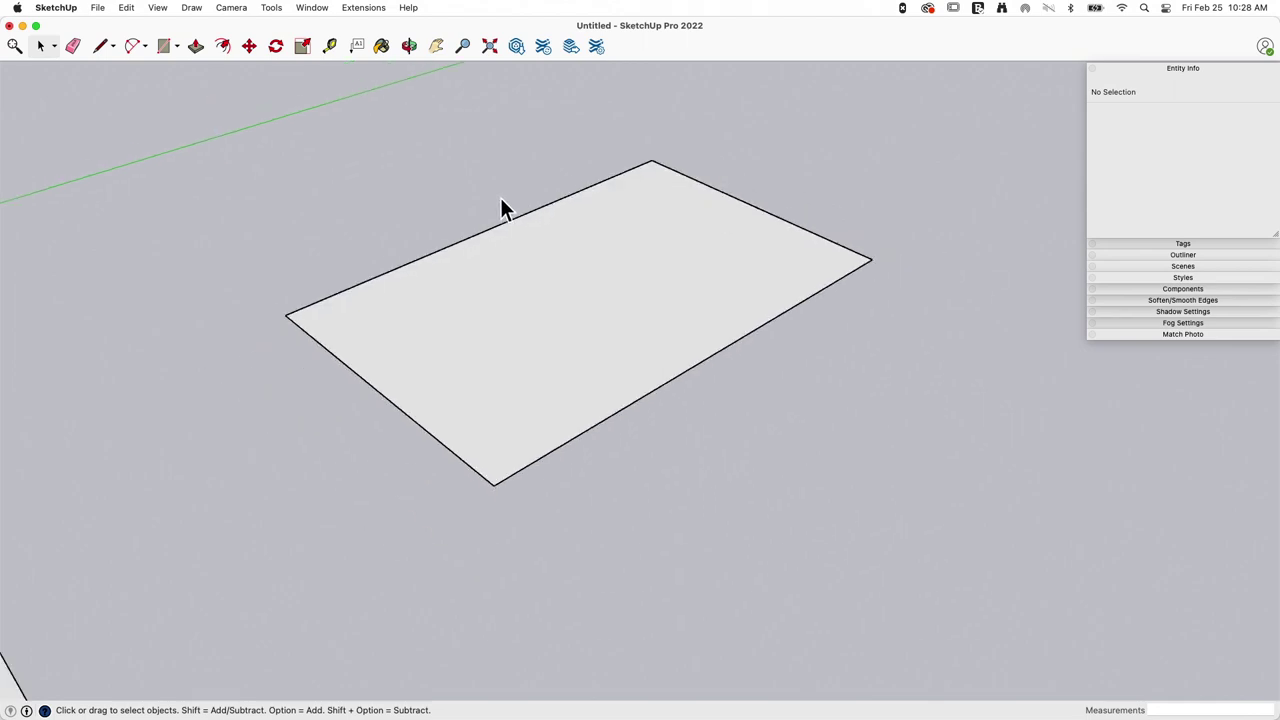
{"action": "middle_click_drag", "start_coordinate": [495, 300], "coordinate": [529, 366]}
{"action": "middle_click_drag", "start_coordinate": [330, 531], "coordinate": [757, 181]}
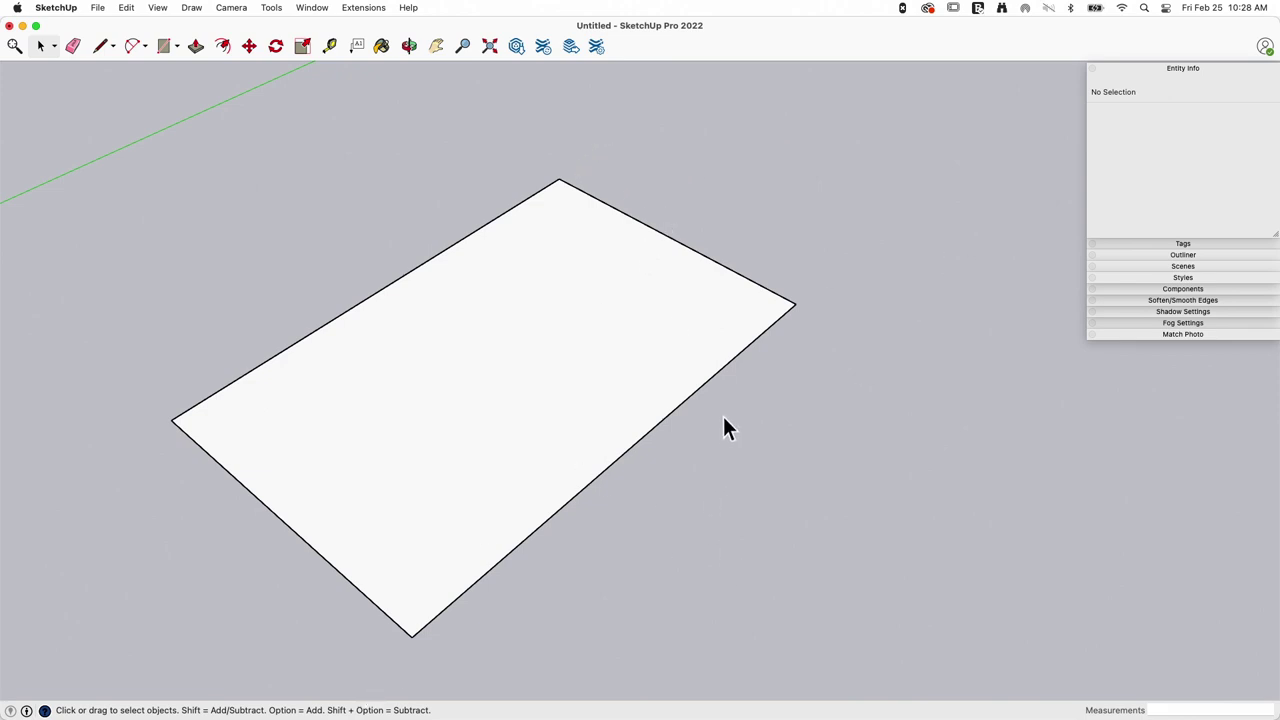
{"action": "scroll", "coordinate": [523, 309], "scroll_direction": "down", "scroll_amount": 2}
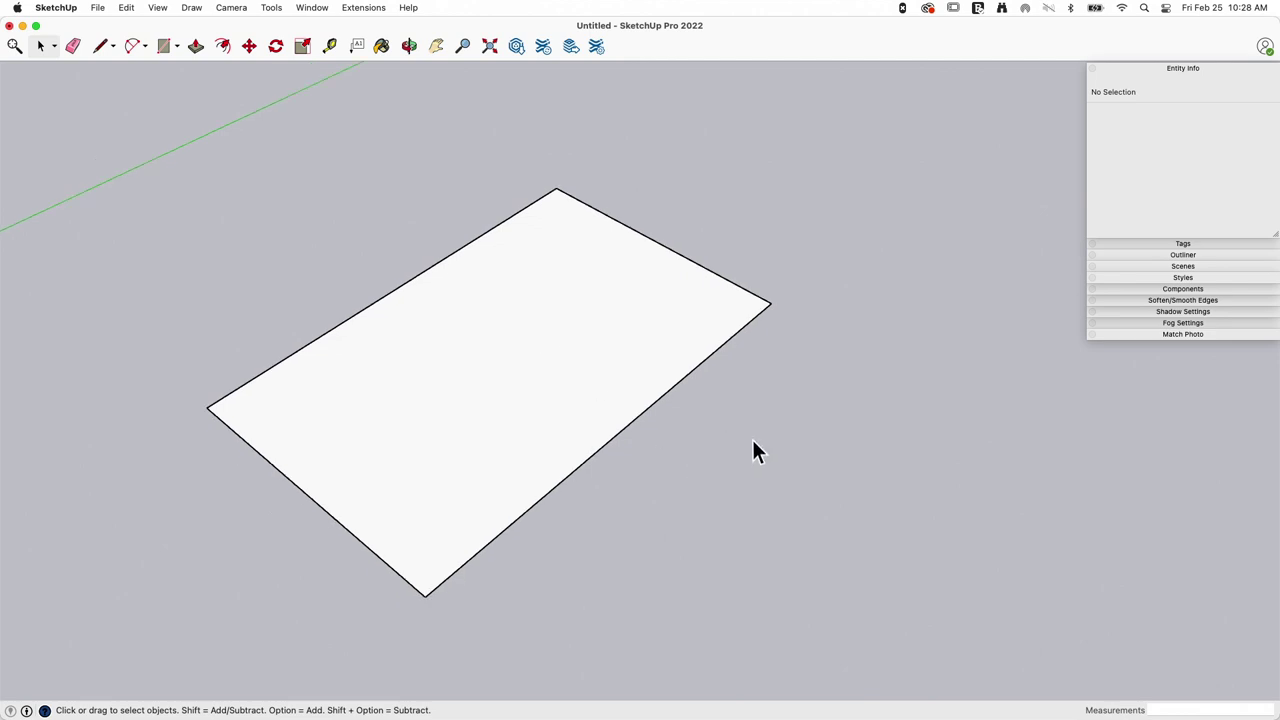
With Move, push the top-right and lower-right edges outward 12" each.
{"action": "left_click", "coordinate": [250, 47]}
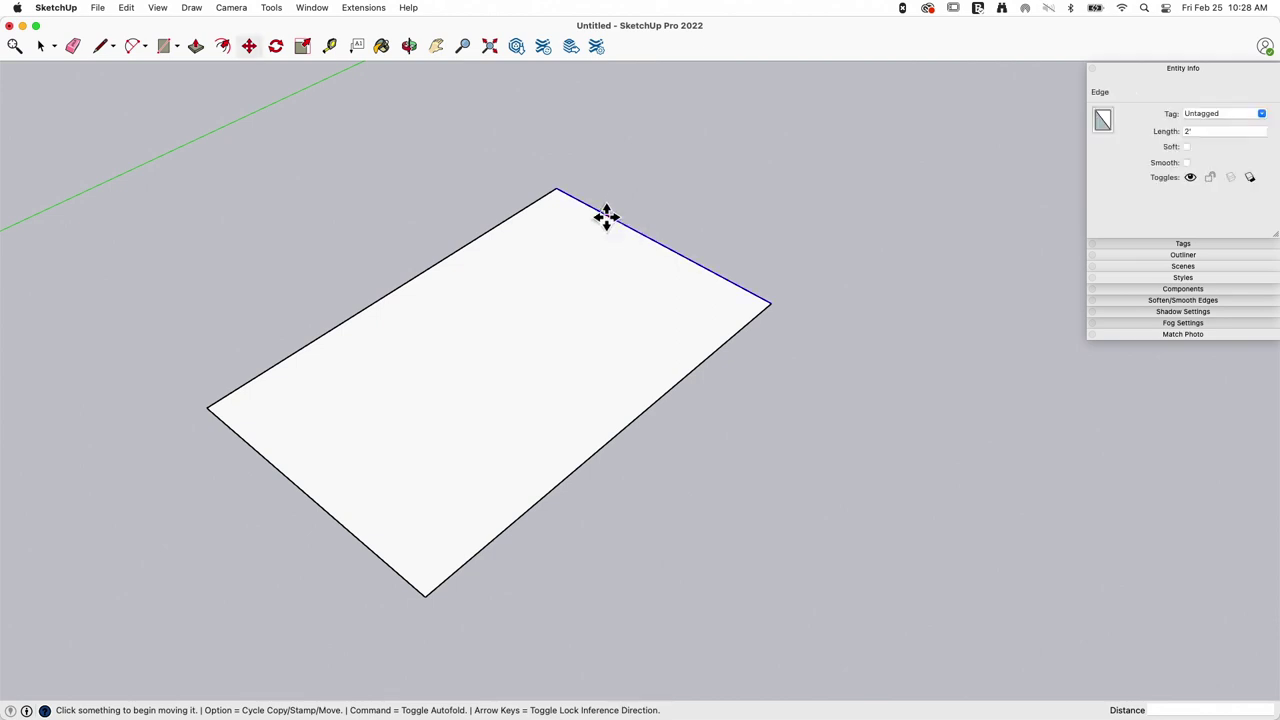
{"action": "left_click", "coordinate": [605, 218]}
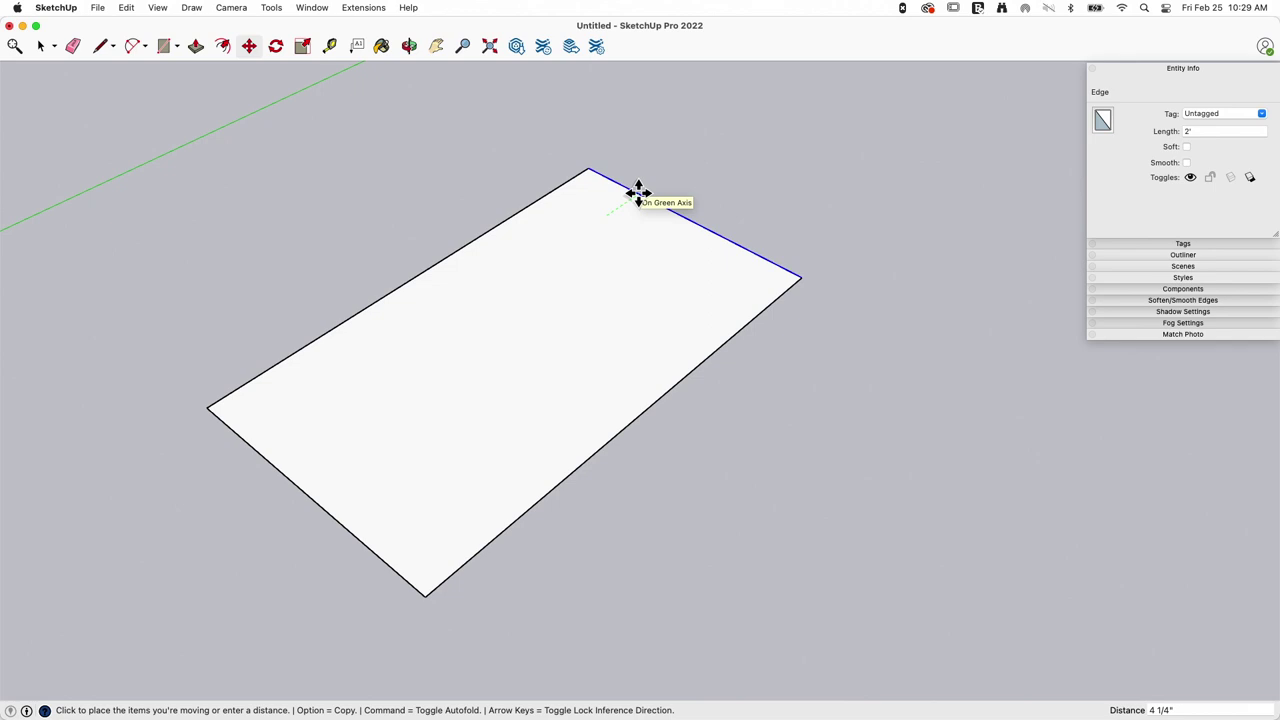
{"action": "type", "text": "12"}
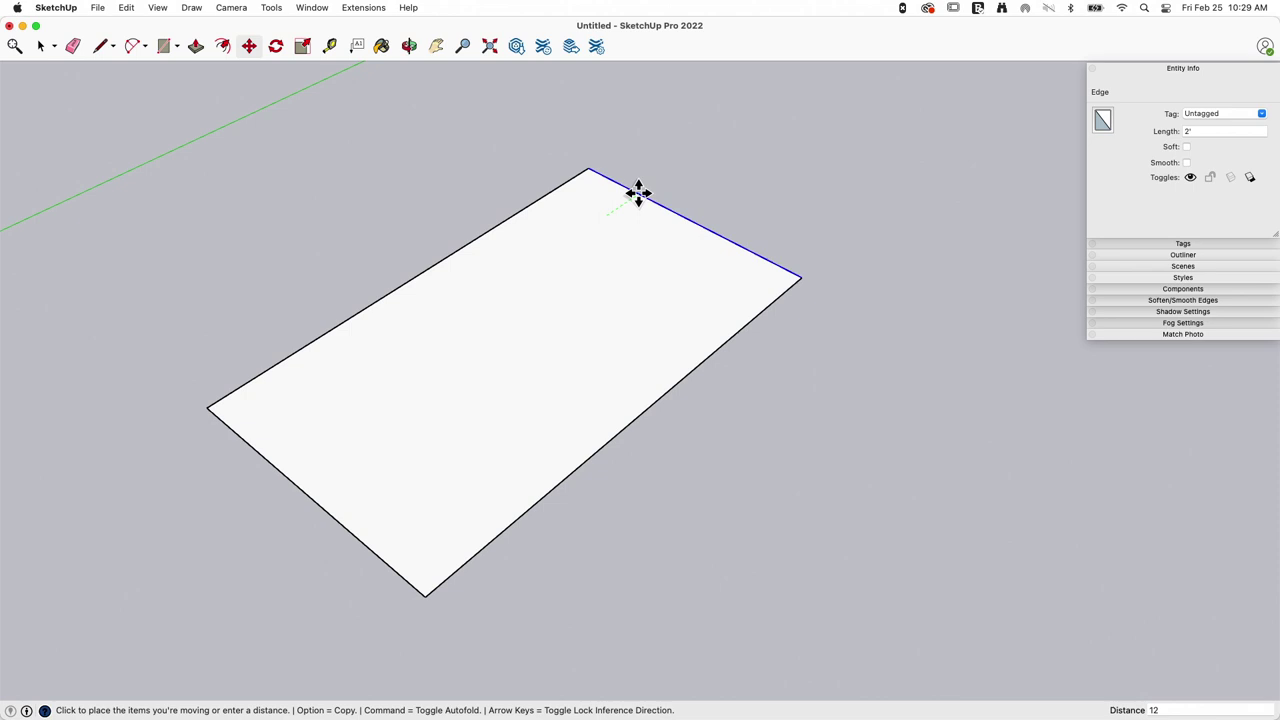
{"action": "key", "text": "Return"}
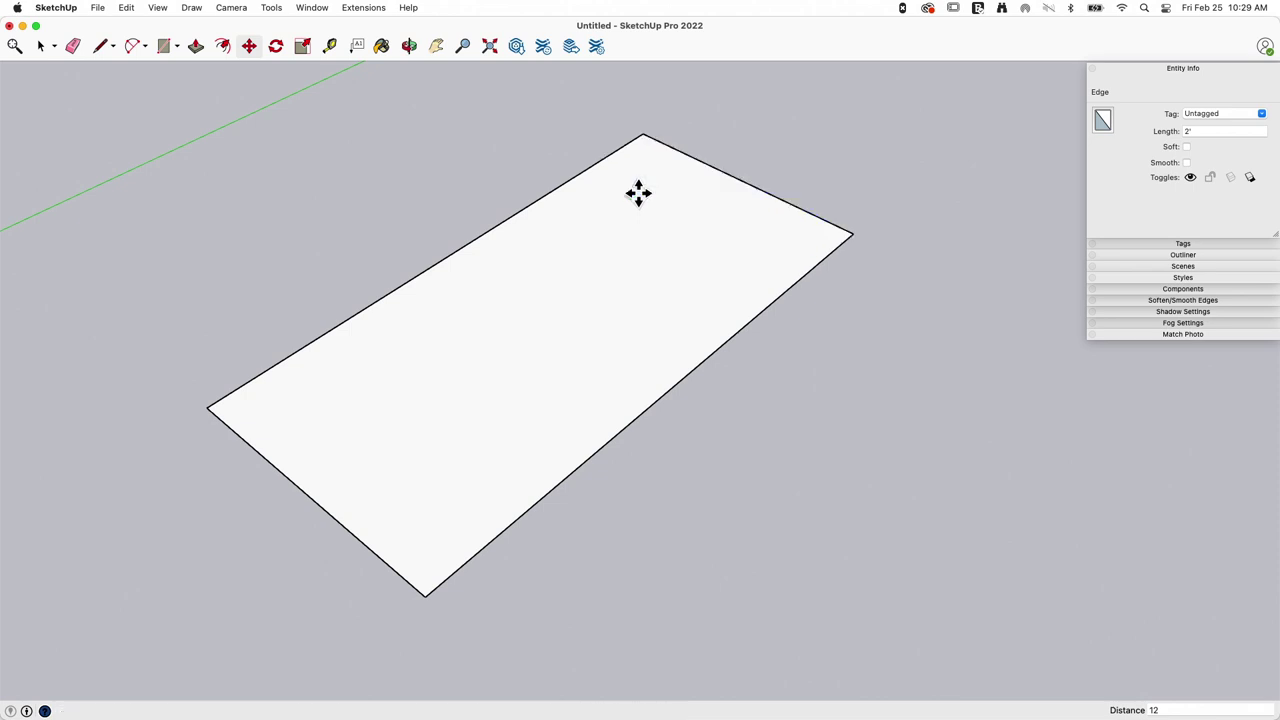
{"action": "left_click", "coordinate": [738, 337]}
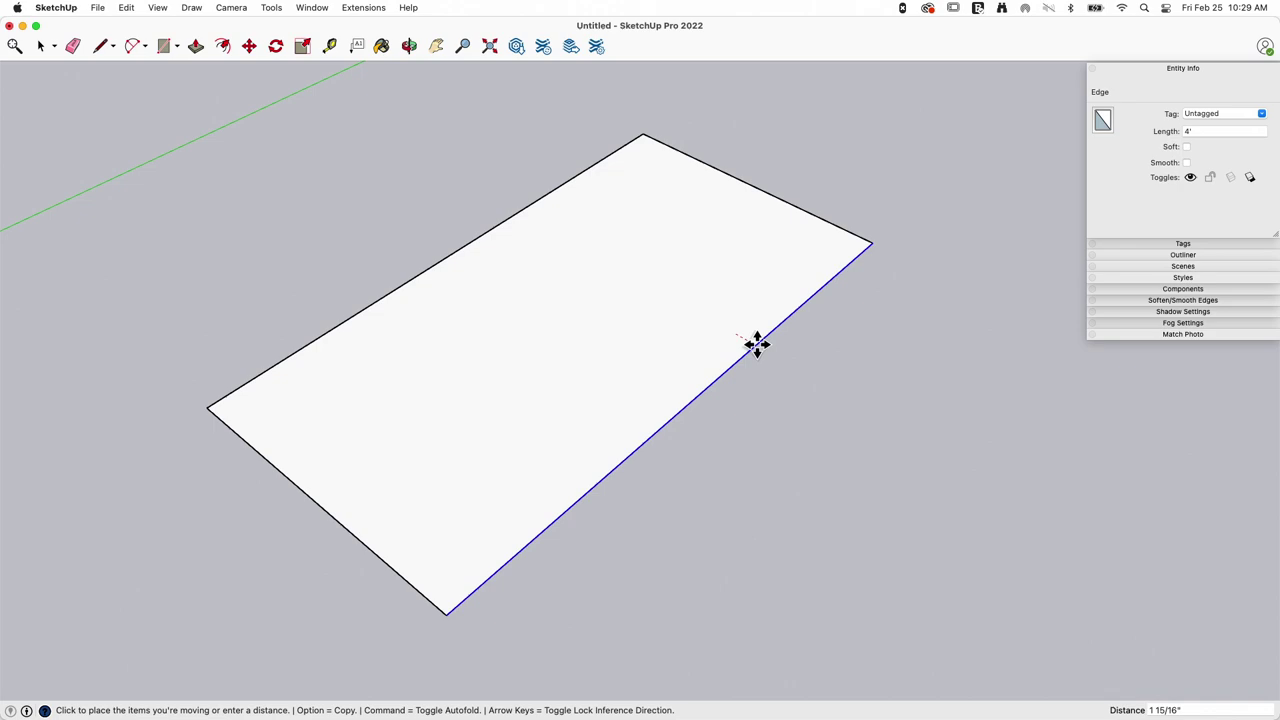
{"action": "type", "text": "12"}
{"action": "key", "text": "Return"}
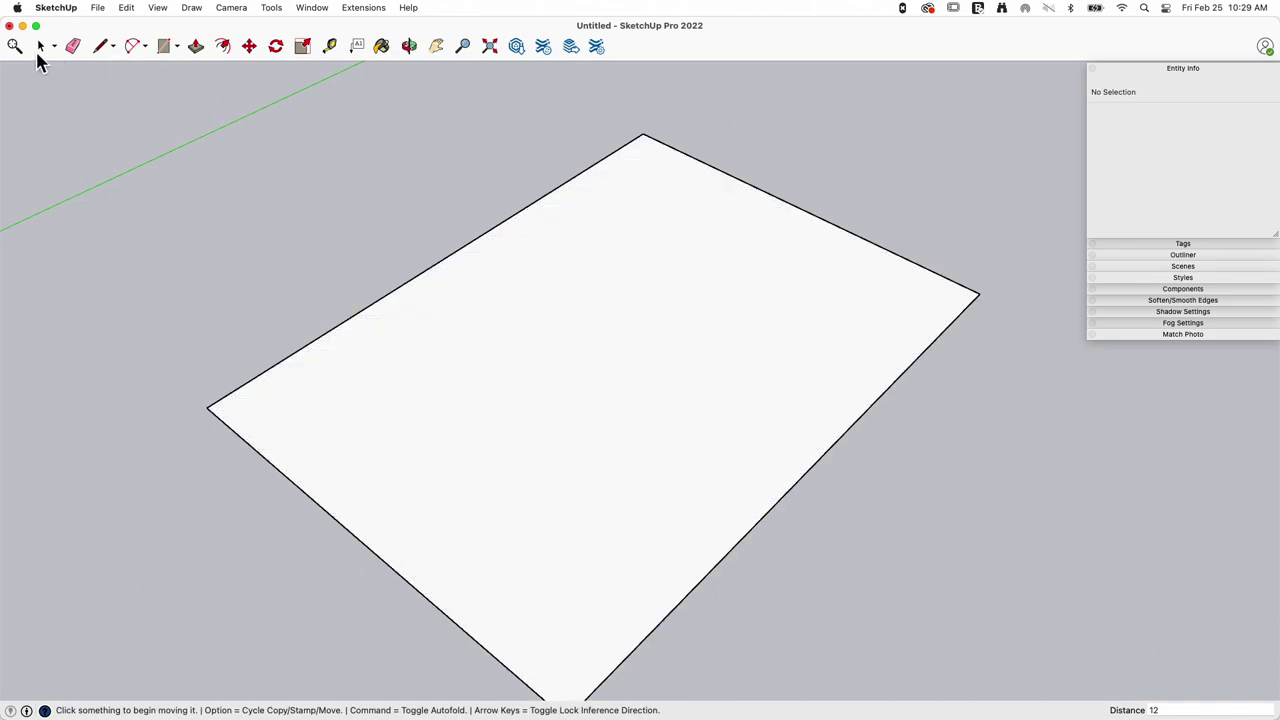
Zoom and orbit to show the 6 ft² rectangle, select that face, and activate Scale.
{"action": "left_click", "coordinate": [40, 46]}
{"action": "left_click", "coordinate": [641, 344]}
{"action": "scroll", "coordinate": [520, 196], "scroll_direction": "down", "scroll_amount": 1}
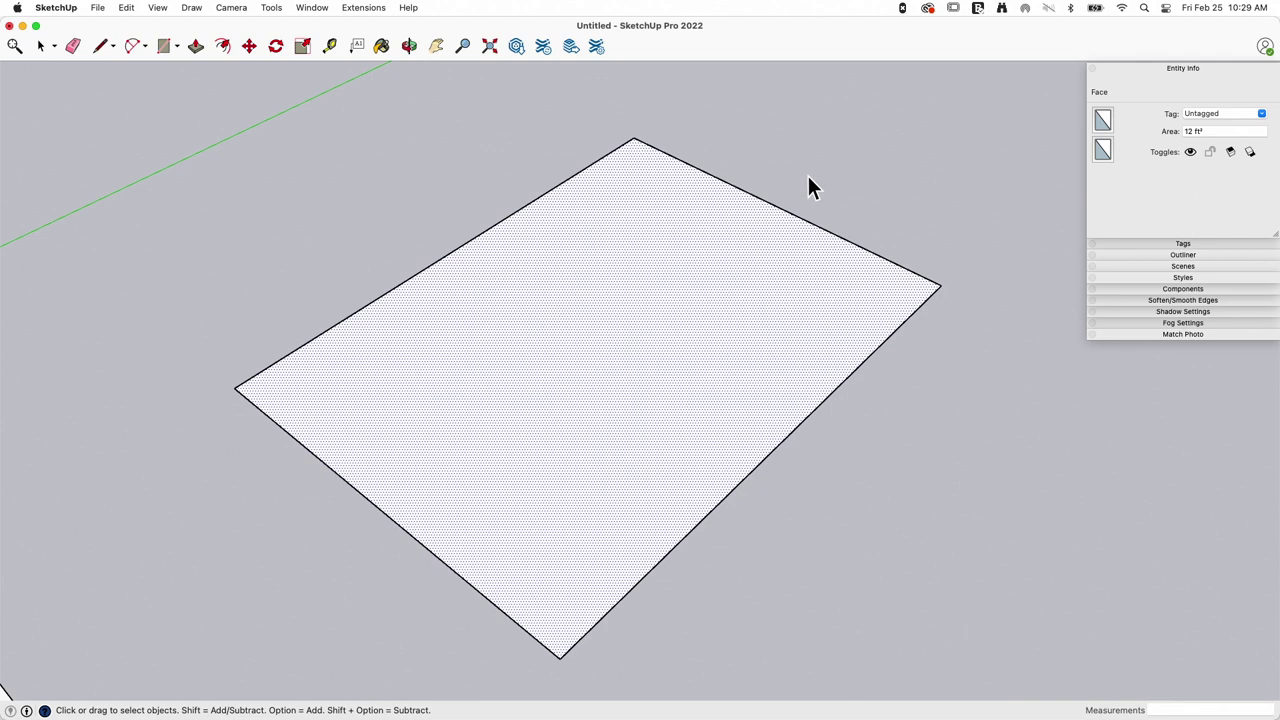
{"action": "scroll", "coordinate": [975, 135], "scroll_direction": "down", "scroll_amount": 10}
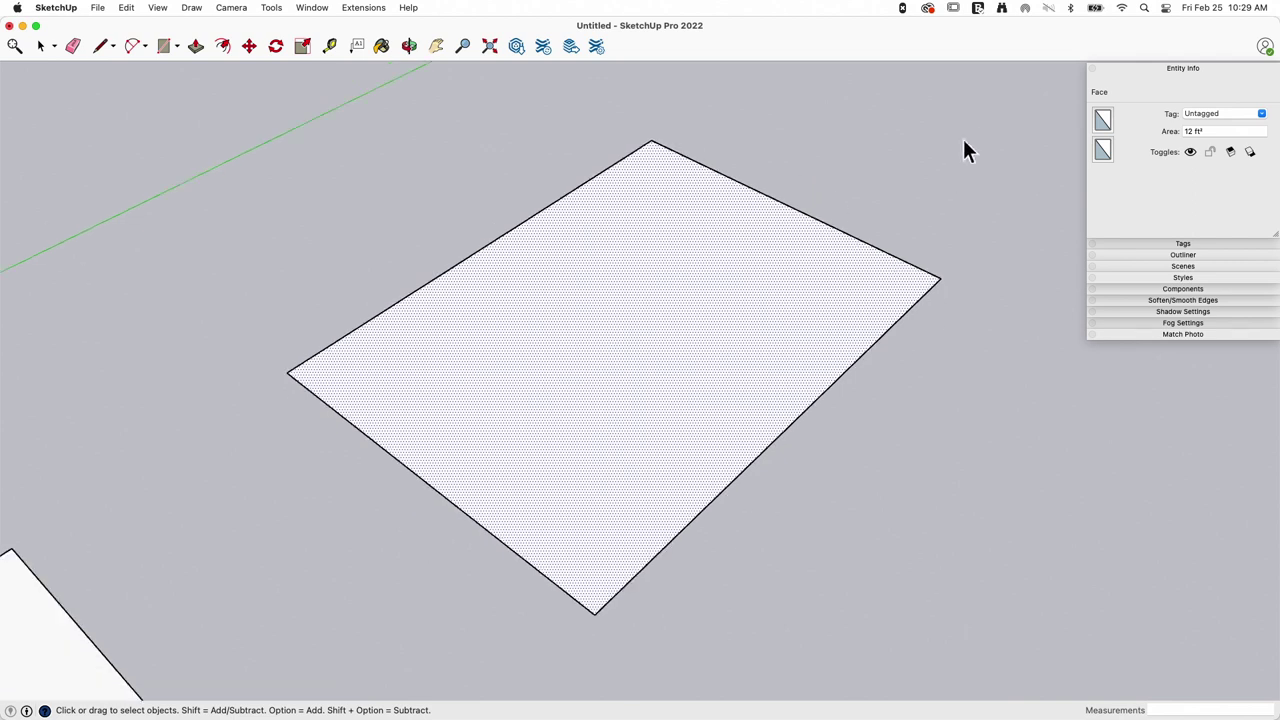
{"action": "scroll", "coordinate": [530, 520], "scroll_direction": "up", "scroll_amount": 2}
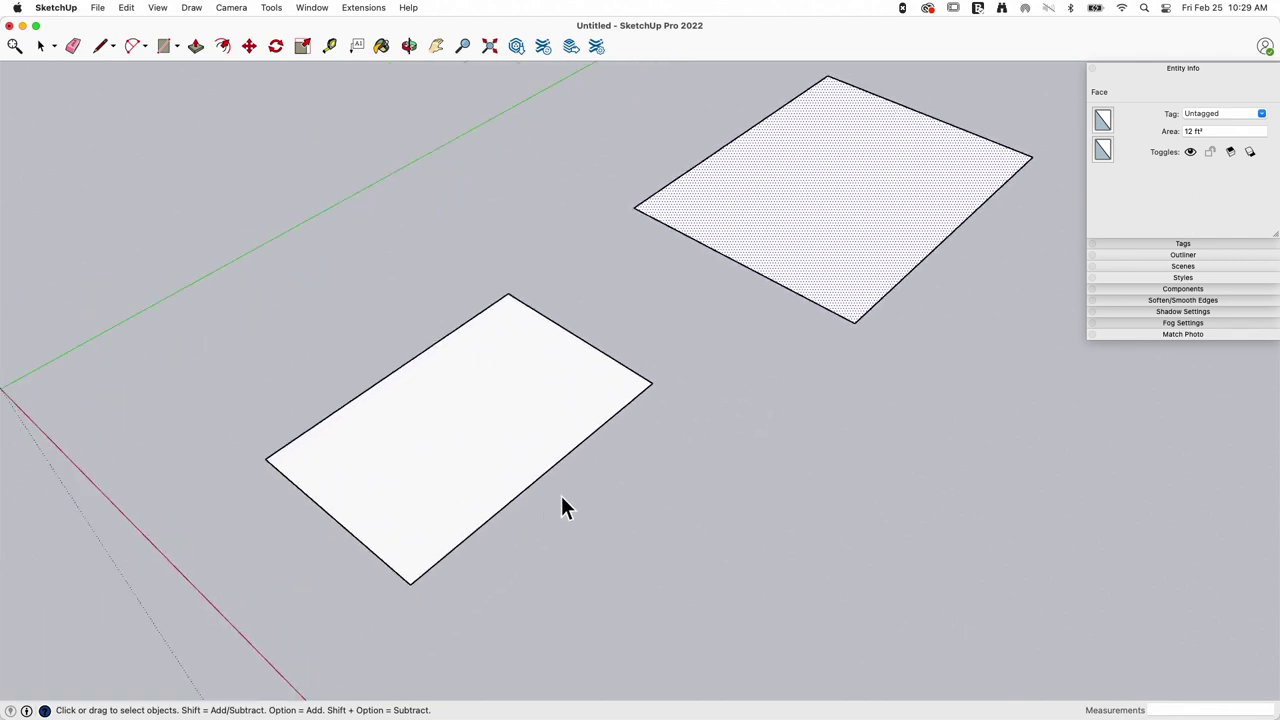
{"action": "middle_click_drag", "start_coordinate": [585, 478], "coordinate": [590, 415]}
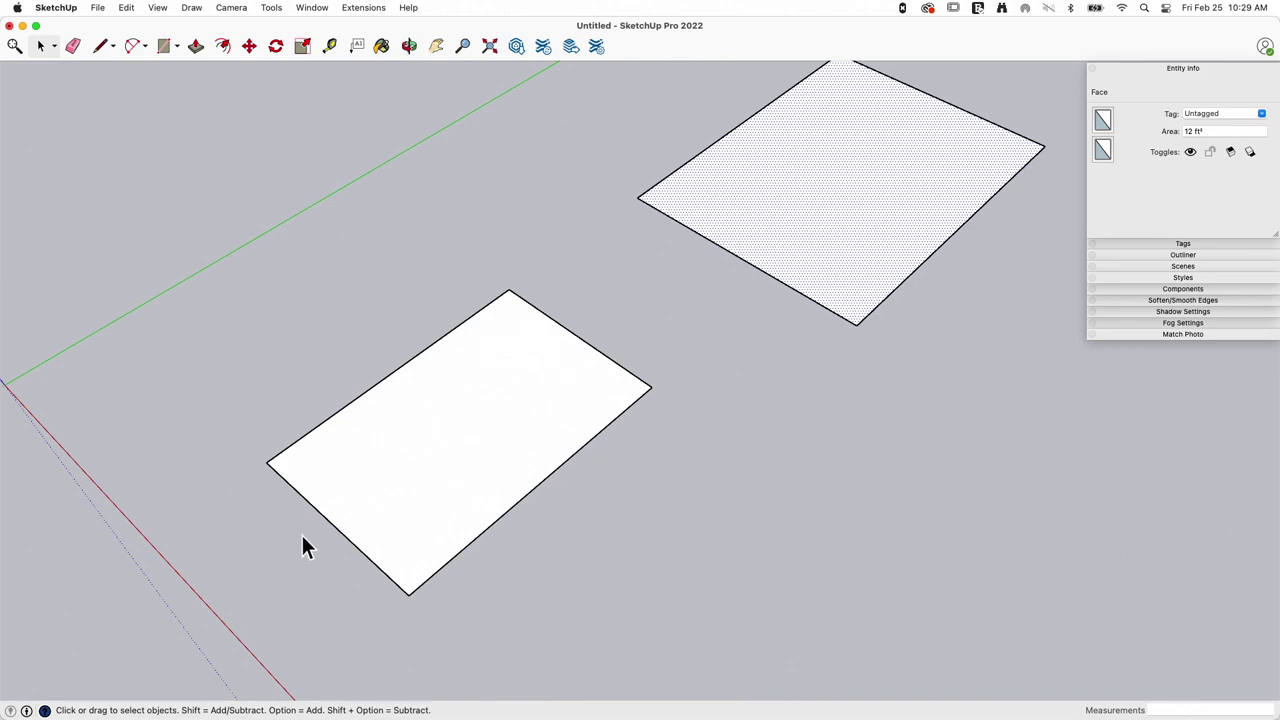
{"action": "left_click", "coordinate": [524, 392]}
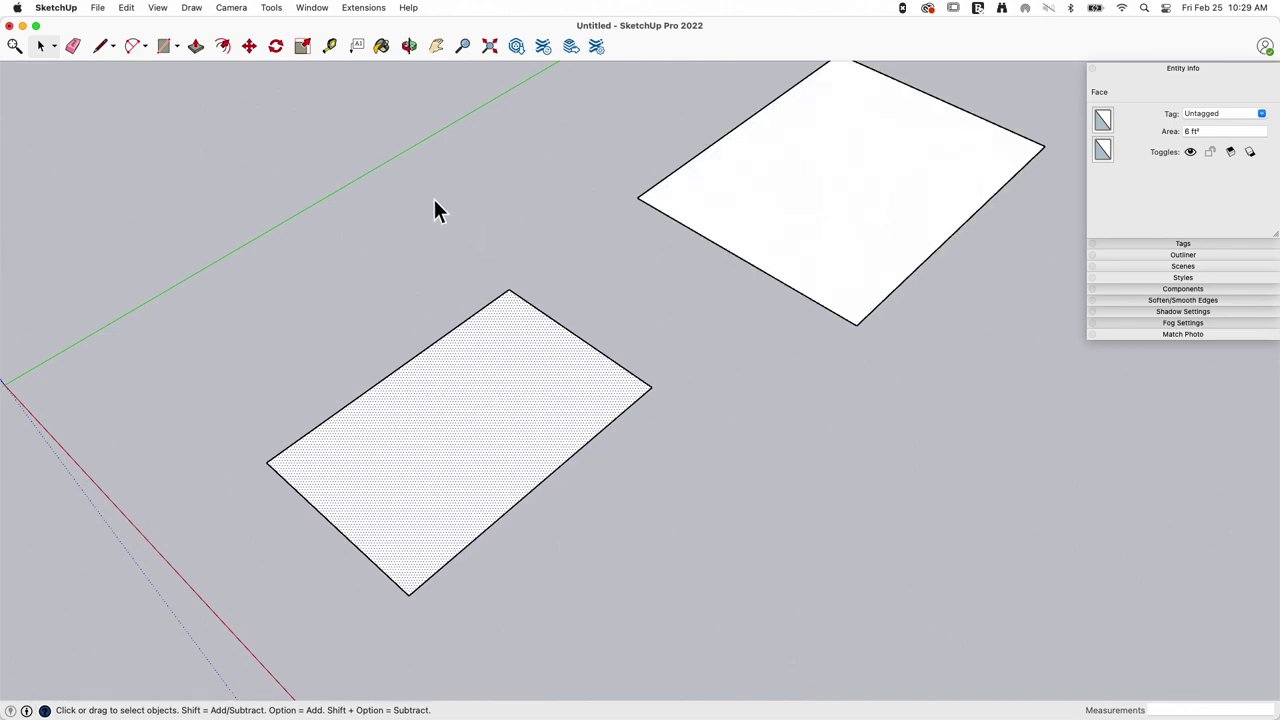
{"action": "left_click", "coordinate": [302, 46]}
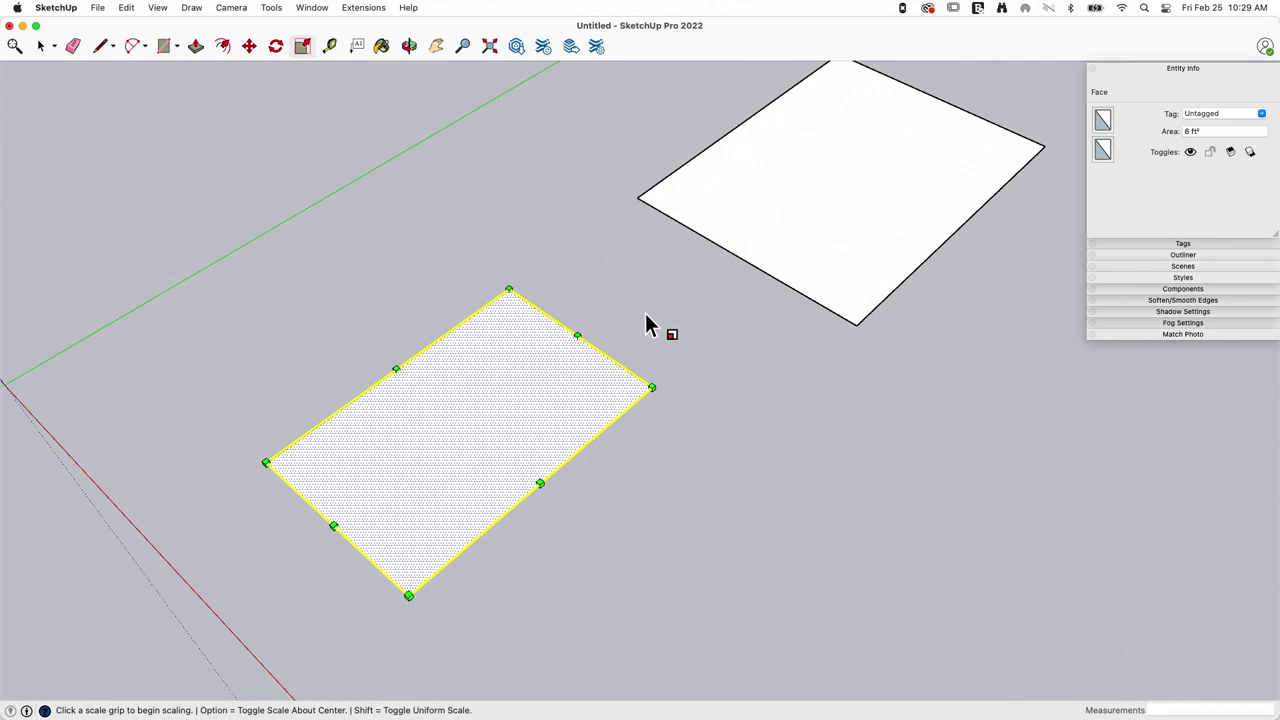
Try a width stretch on the small face, undo it, then stretch it to 3' along red.
{"action": "middle_click_drag", "start_coordinate": [649, 323], "coordinate": [677, 309]}
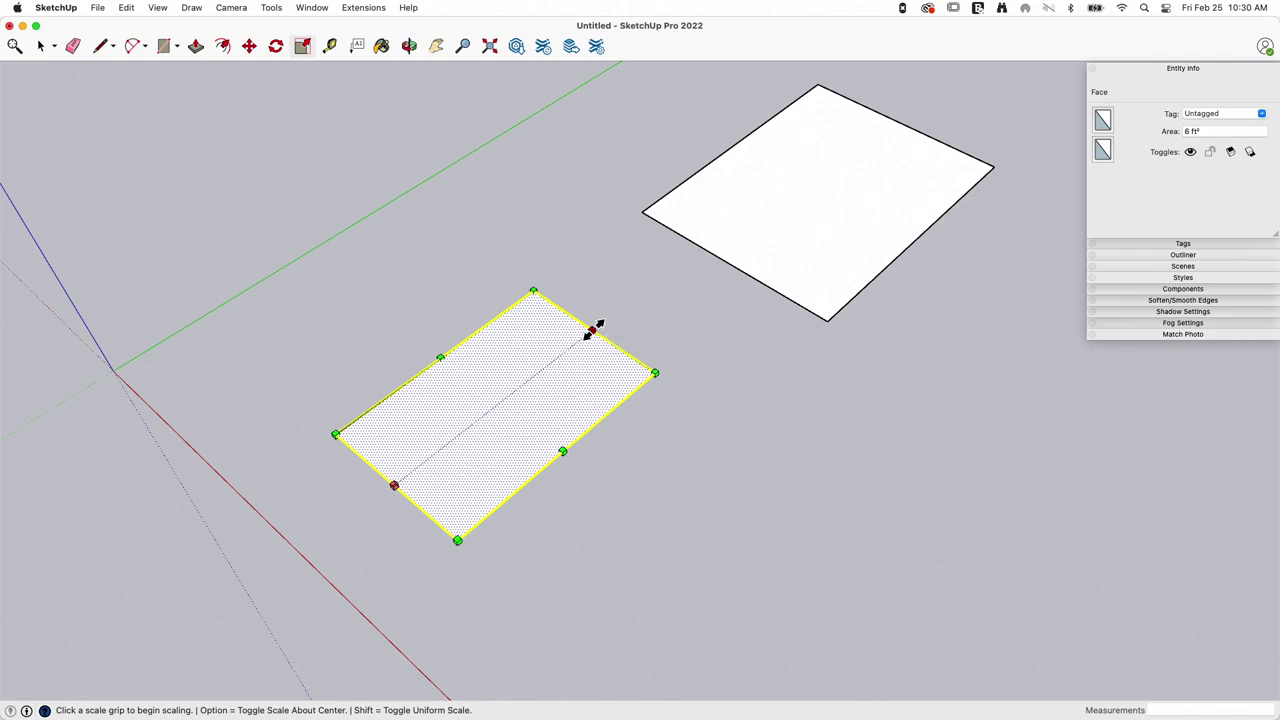
{"action": "left_click", "coordinate": [592, 330]}
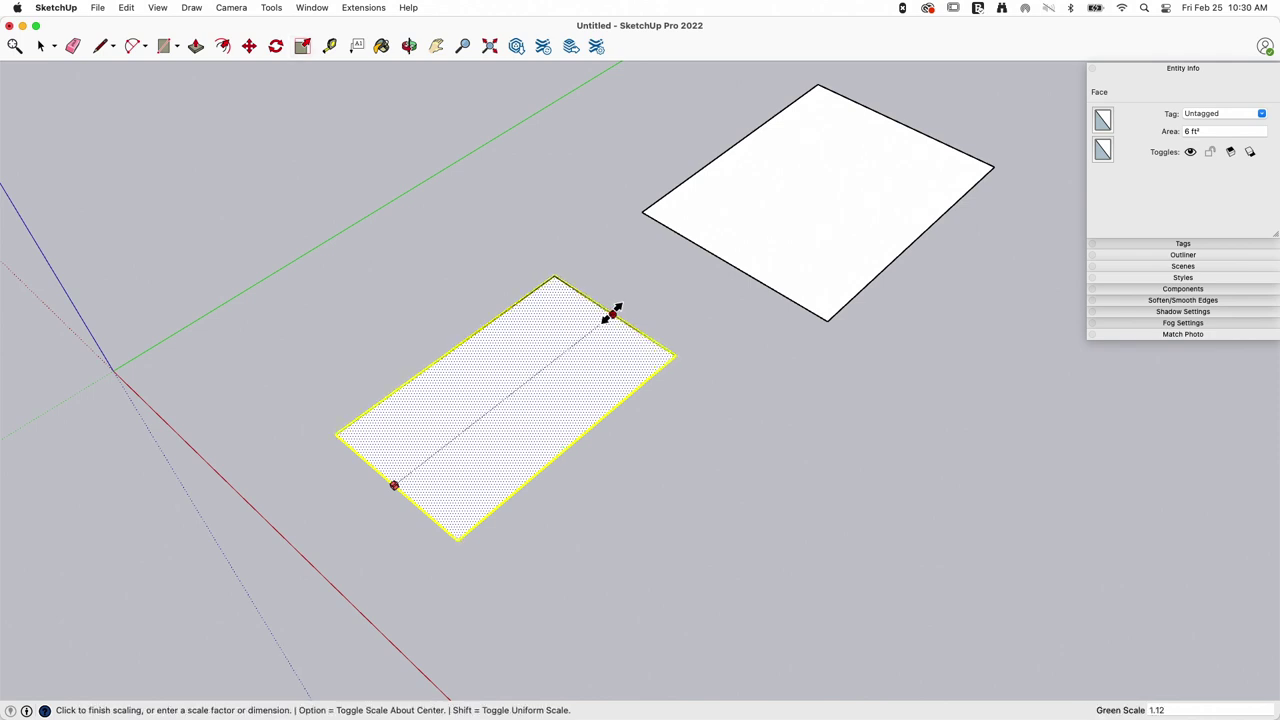
{"action": "left_click", "coordinate": [612, 314]}
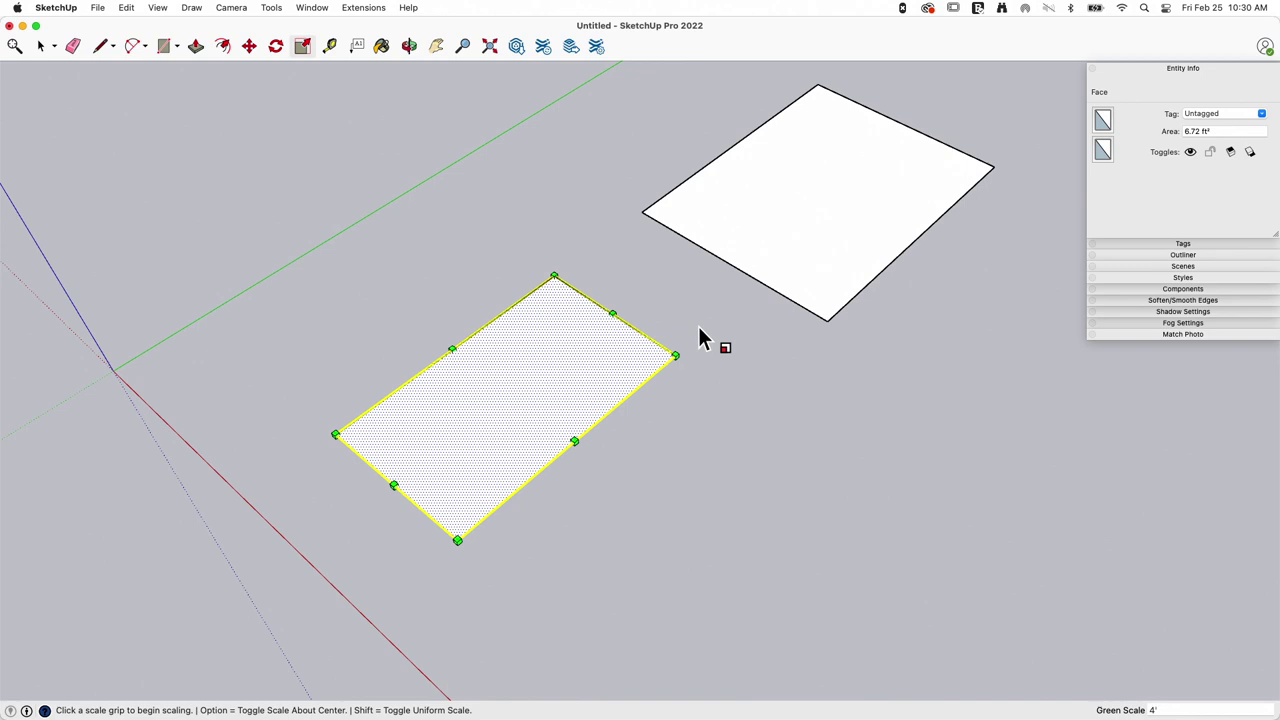
{"action": "key", "text": "super+z"}
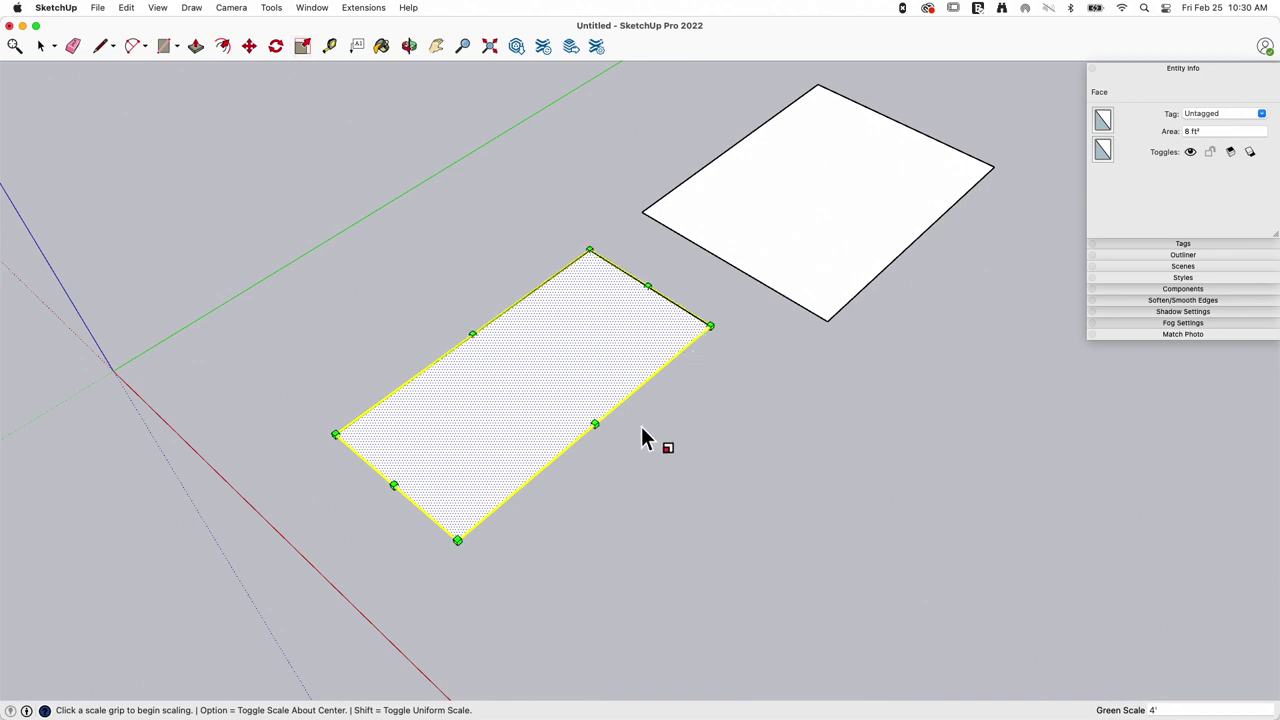
{"action": "left_click", "coordinate": [593, 424]}
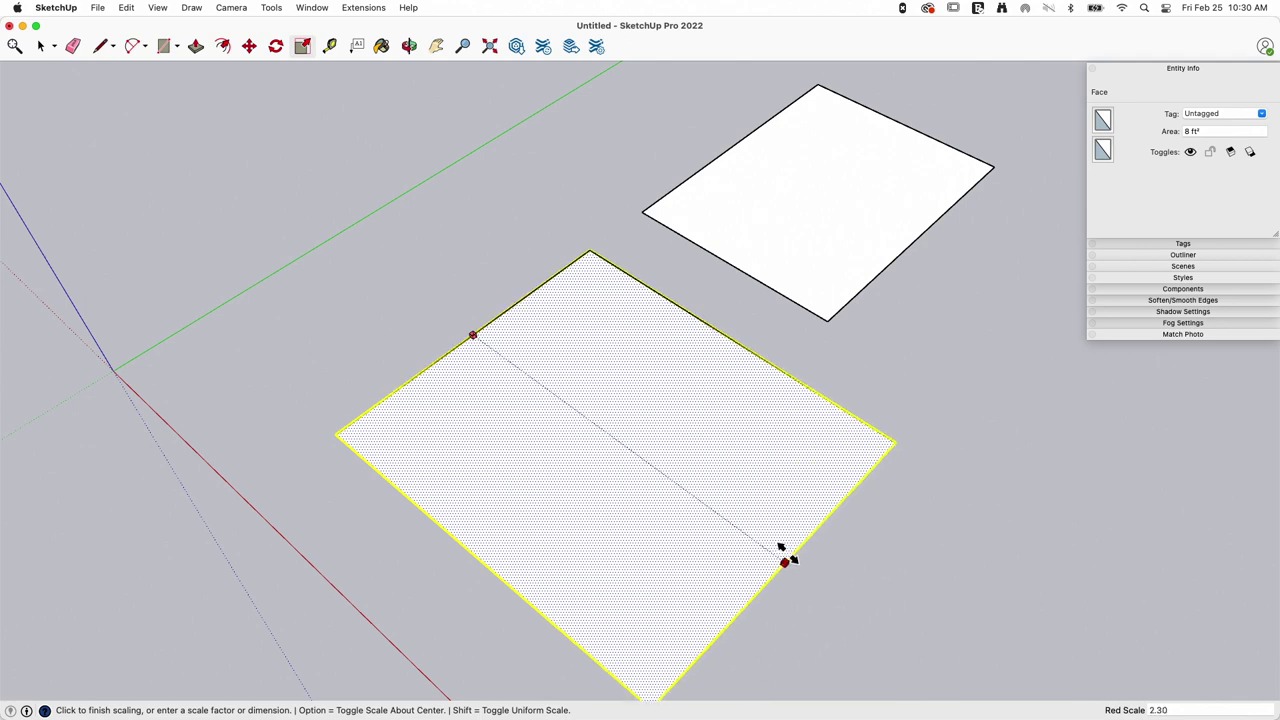
{"action": "left_click", "coordinate": [573, 459]}
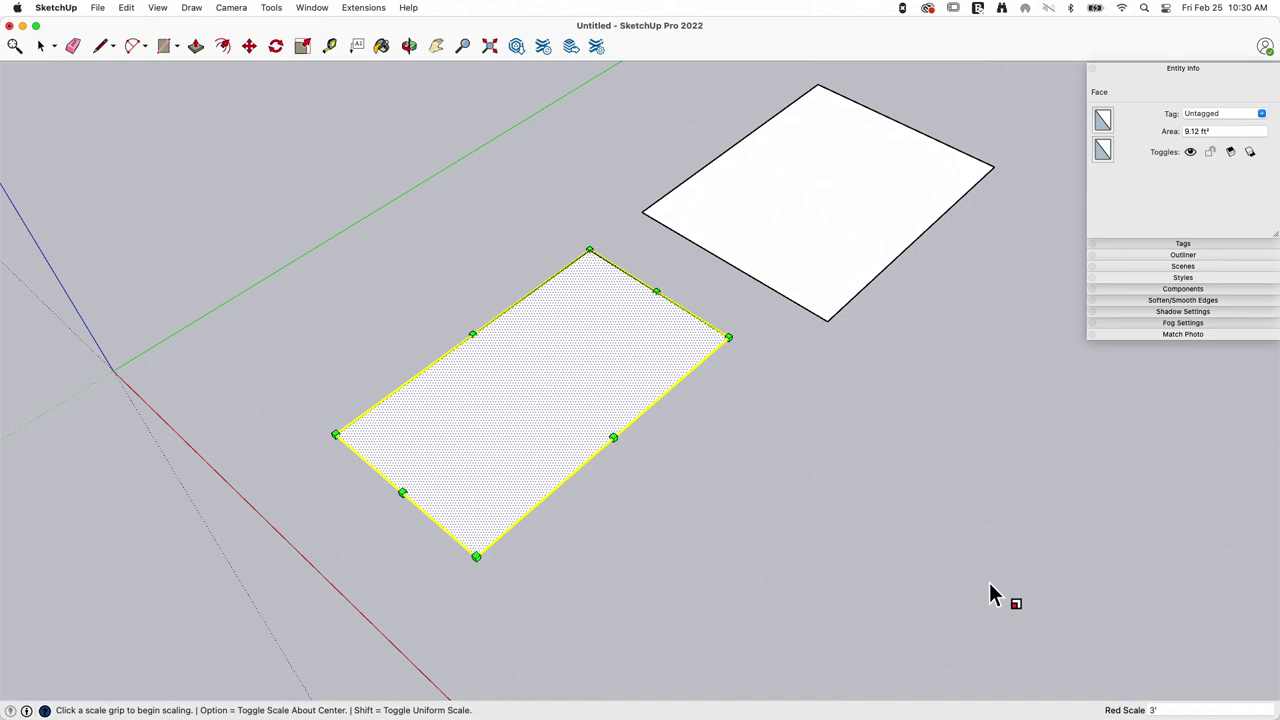
{"action": "key", "text": "Return"}
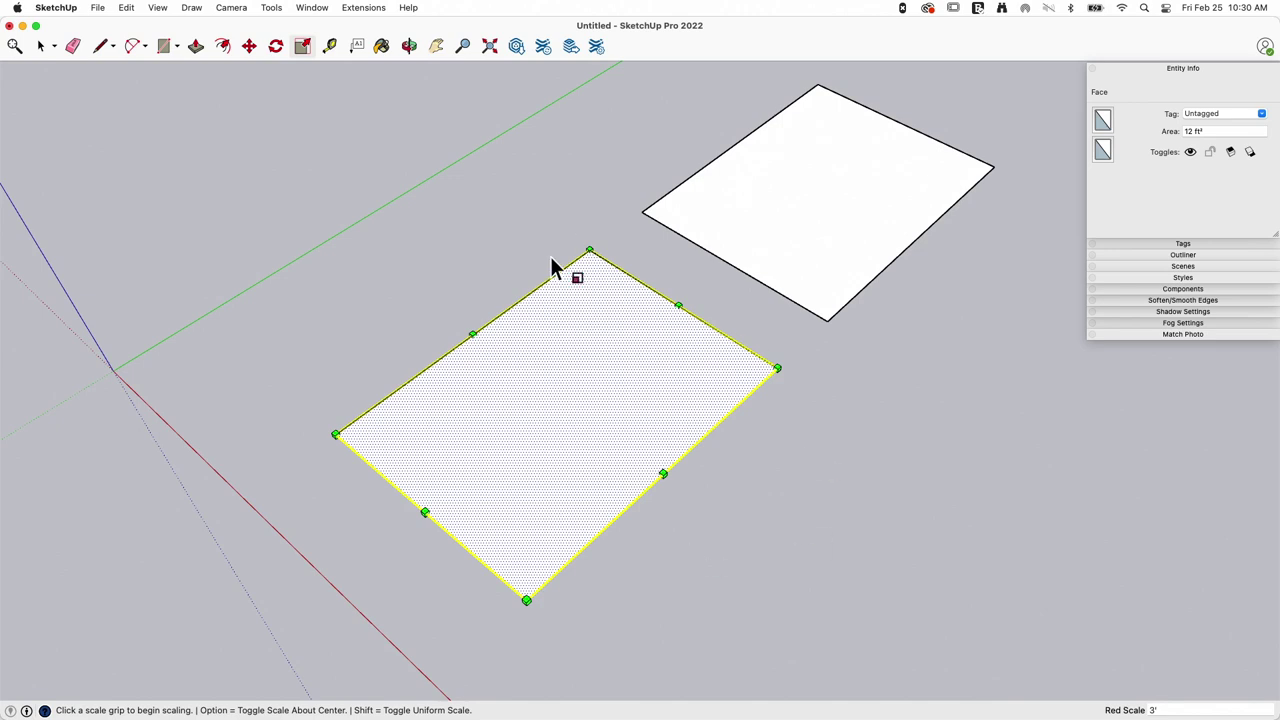
Undo the 3' stretch and a trial uniform corner scale, leaving the face at 3' by 4'.
{"action": "key", "text": "super+z"}
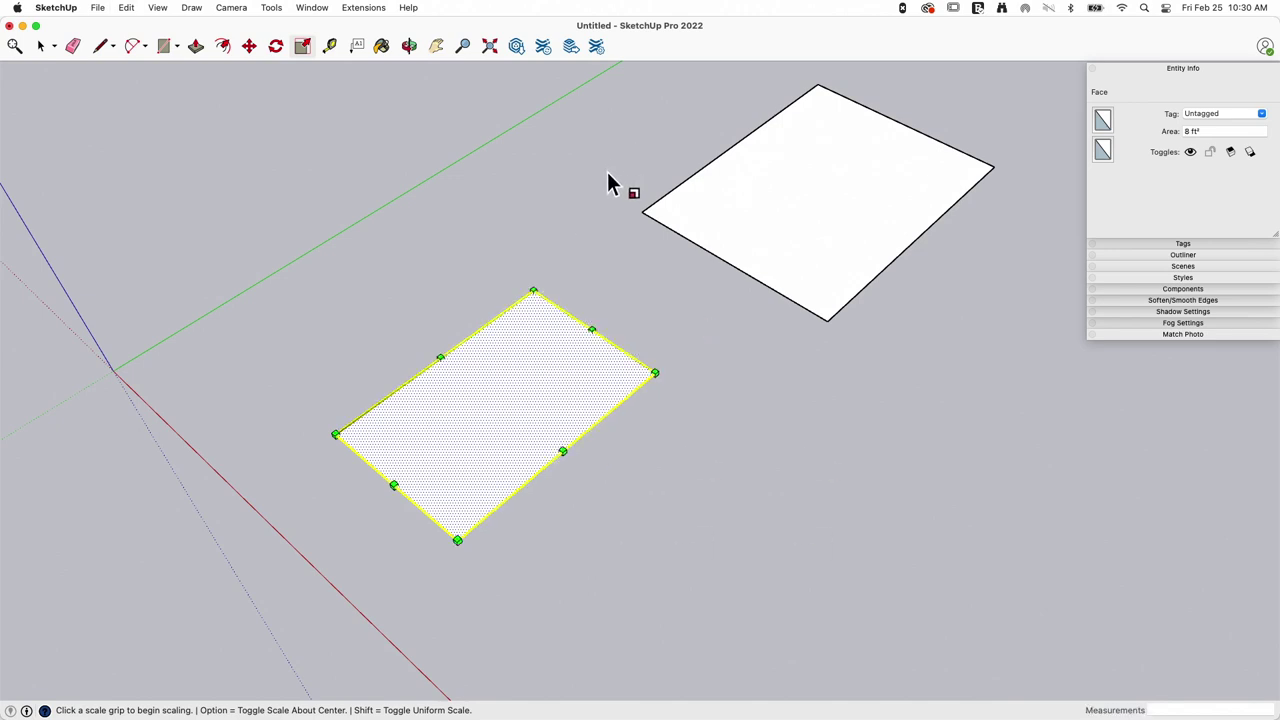
{"action": "left_click", "coordinate": [655, 375]}
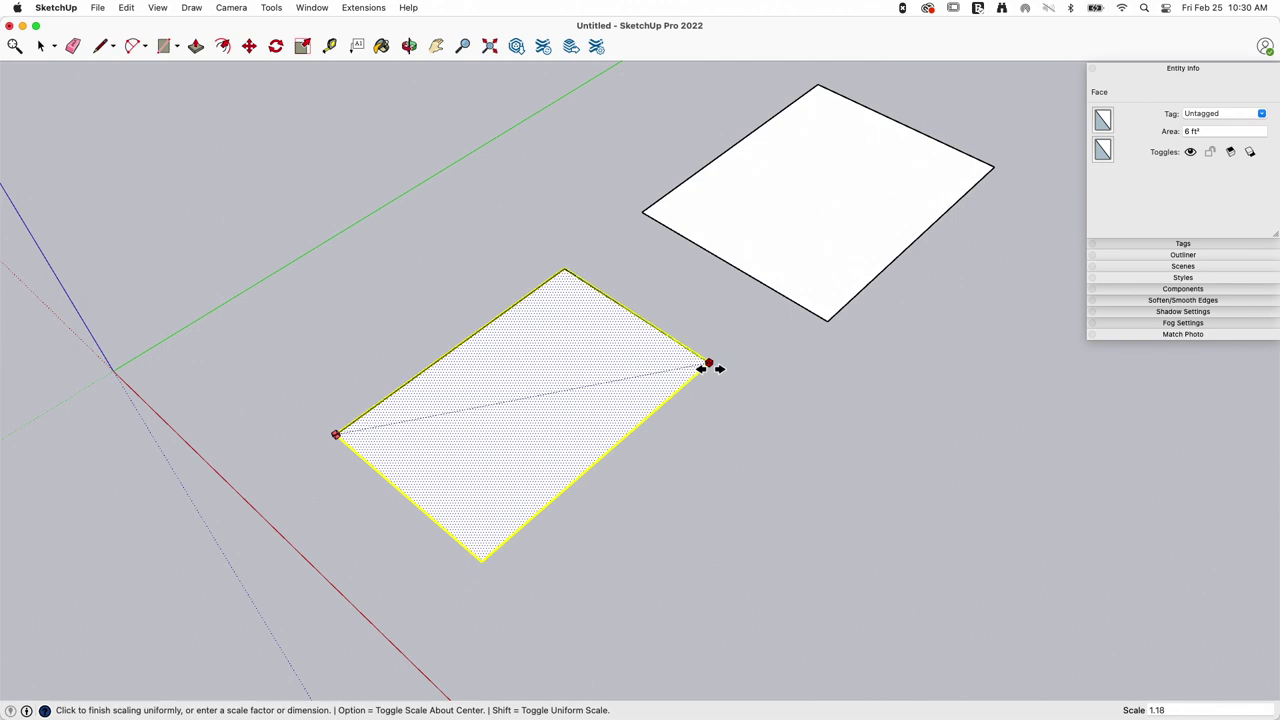
{"action": "left_click", "coordinate": [709, 366]}
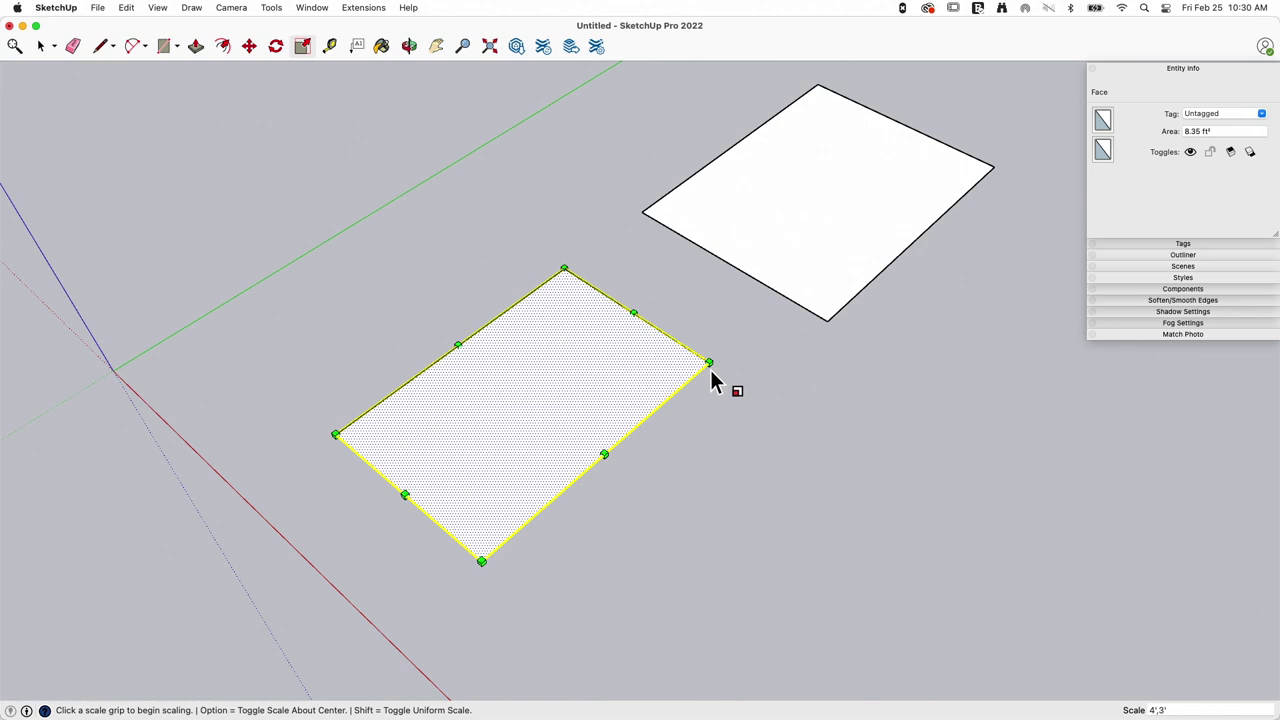
{"action": "key", "text": "super+z"}
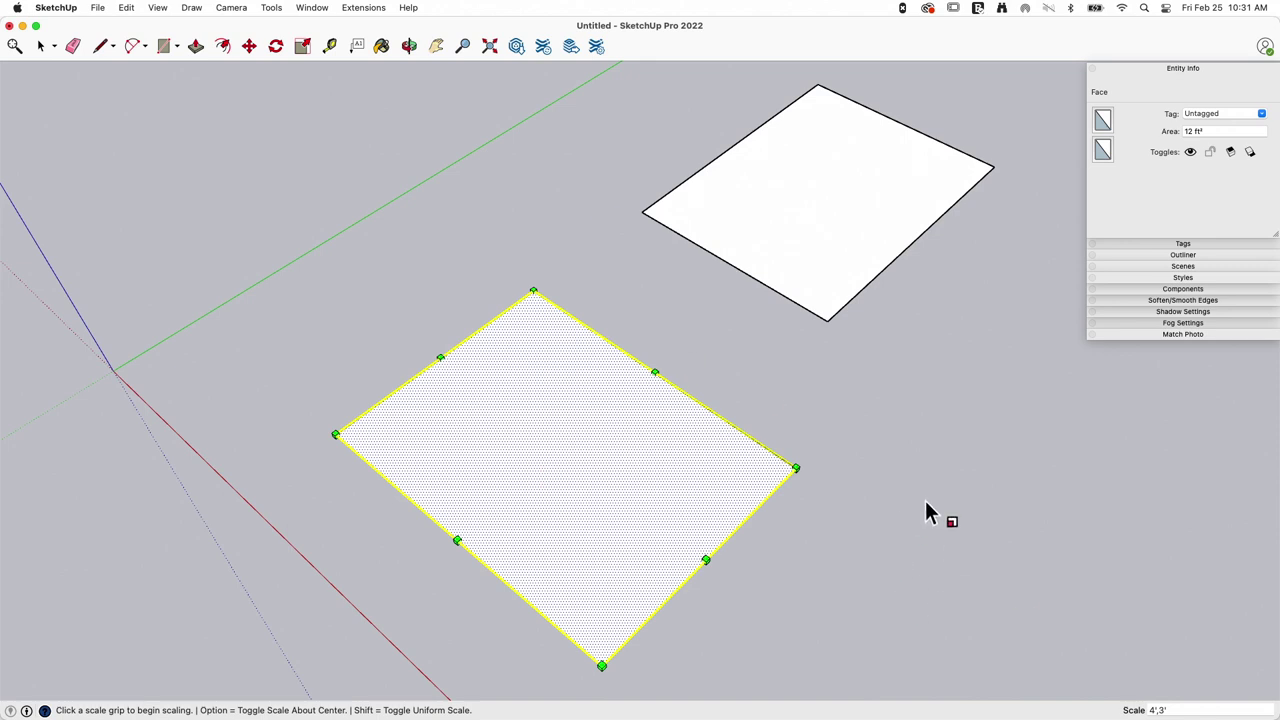
{"action": "key", "text": "super+z"}
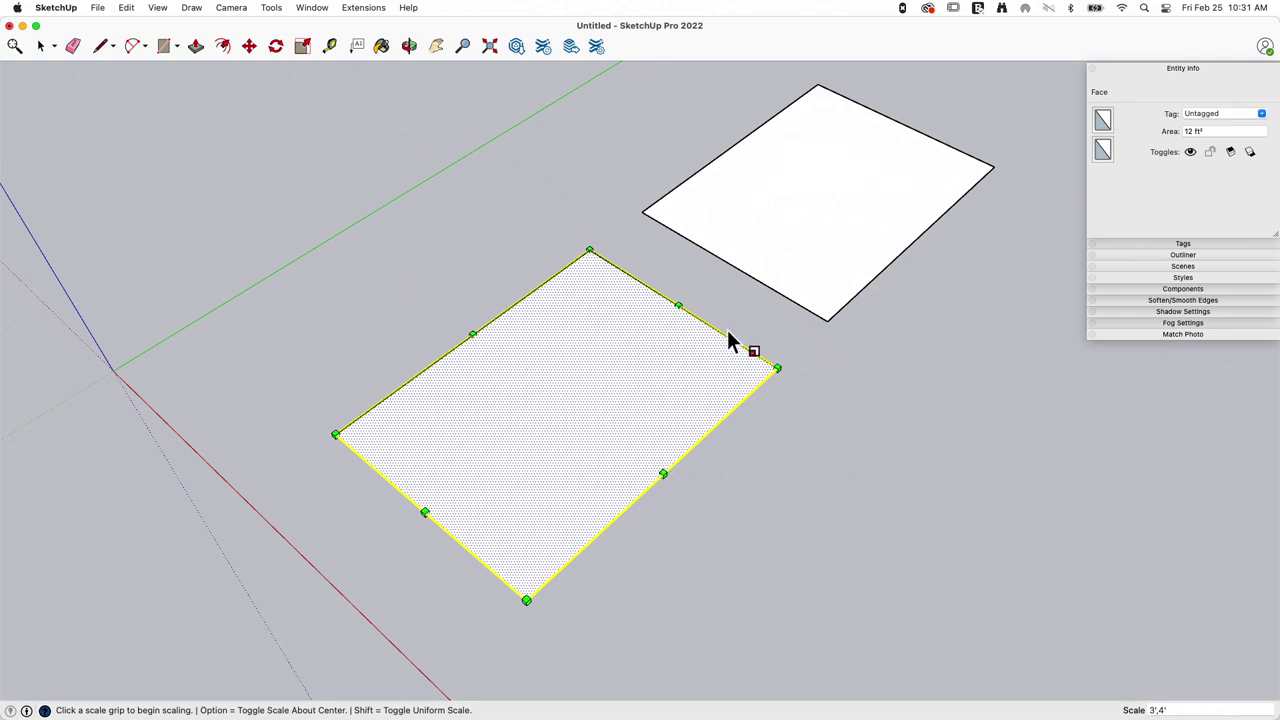
Orbit around the model until the remaining rectangles appear beside the 12 ft² face.
{"action": "middle_click_drag", "start_coordinate": [641, 233], "coordinate": [789, 289]}
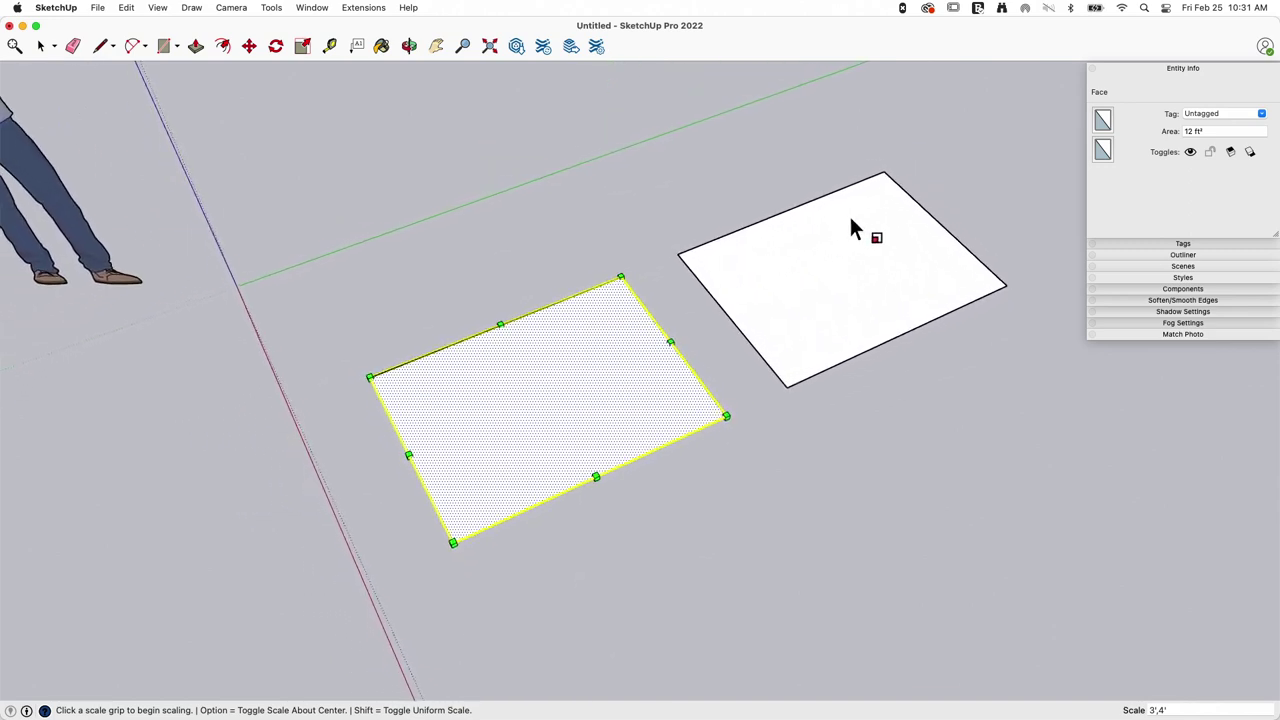
{"action": "middle_click_drag", "start_coordinate": [857, 323], "coordinate": [807, 318]}
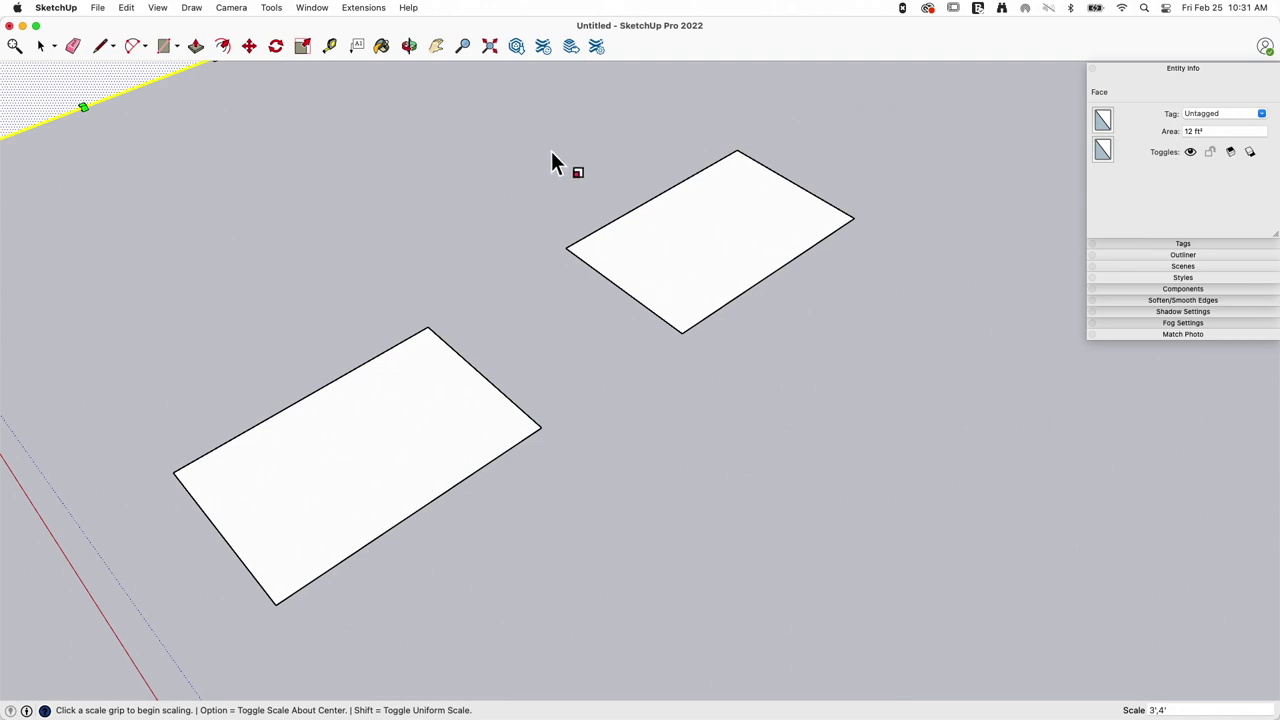
Place Tape Measure guides 3' and 4' from the lower rectangle's edges, plus one beyond the upper rectangle.
{"action": "left_click", "coordinate": [331, 47]}
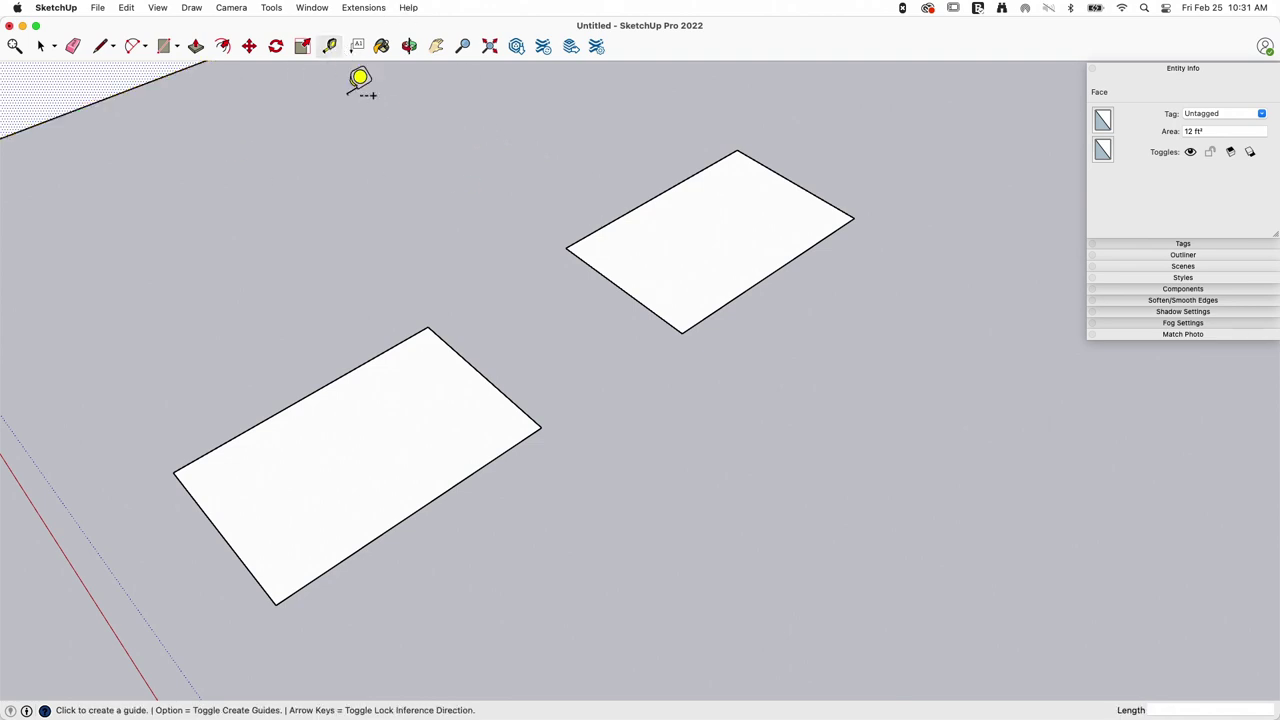
{"action": "left_click", "coordinate": [323, 386]}
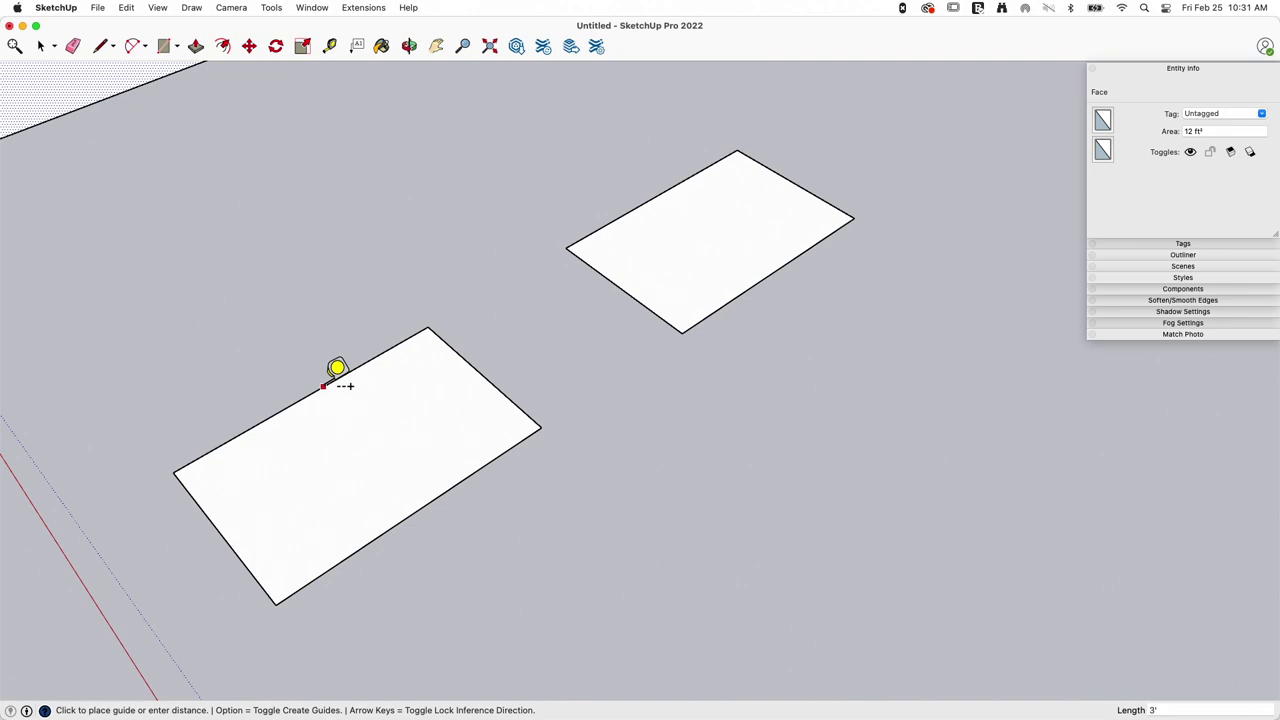
{"action": "left_click", "coordinate": [572, 555]}
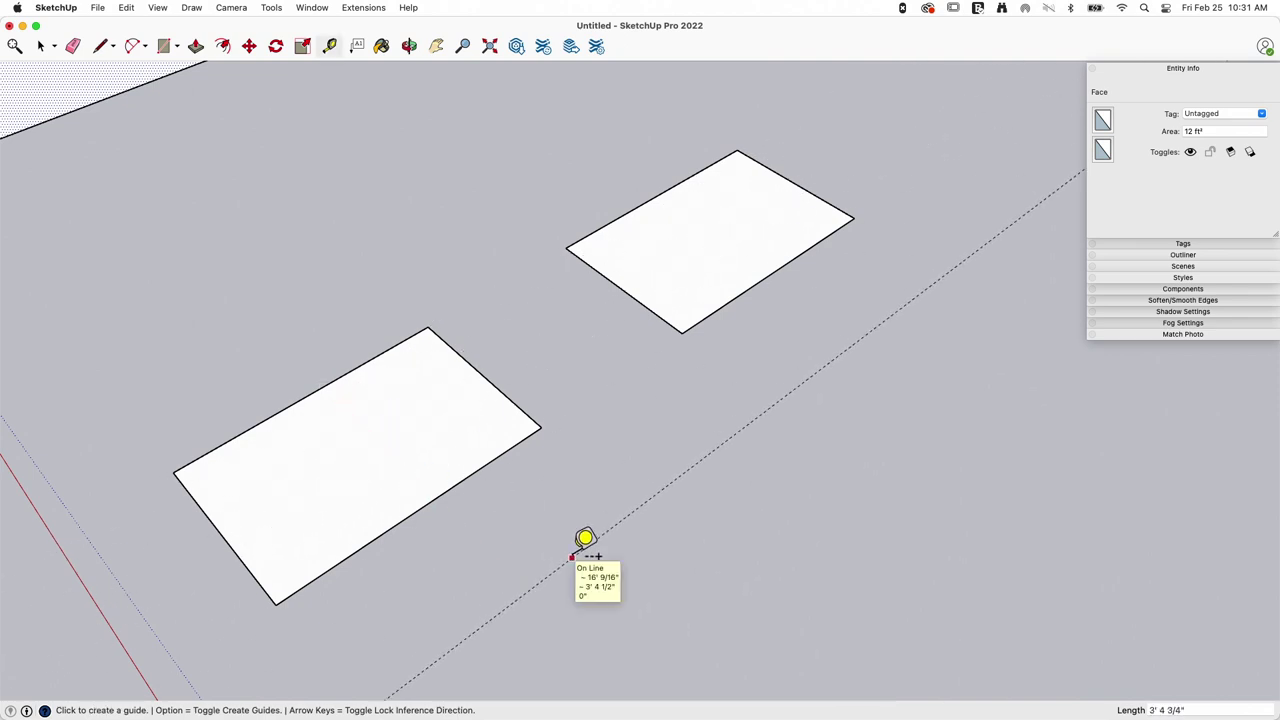
{"action": "type", "text": "3"}
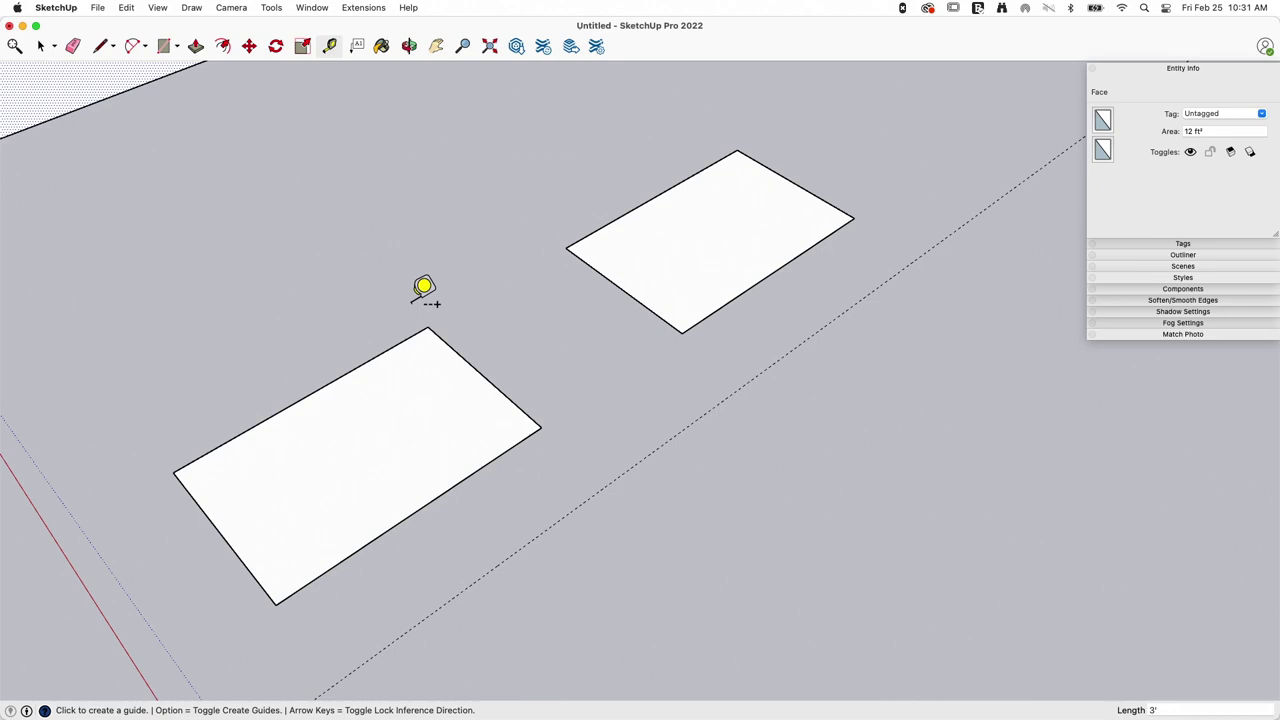
{"action": "left_click", "coordinate": [240, 557]}
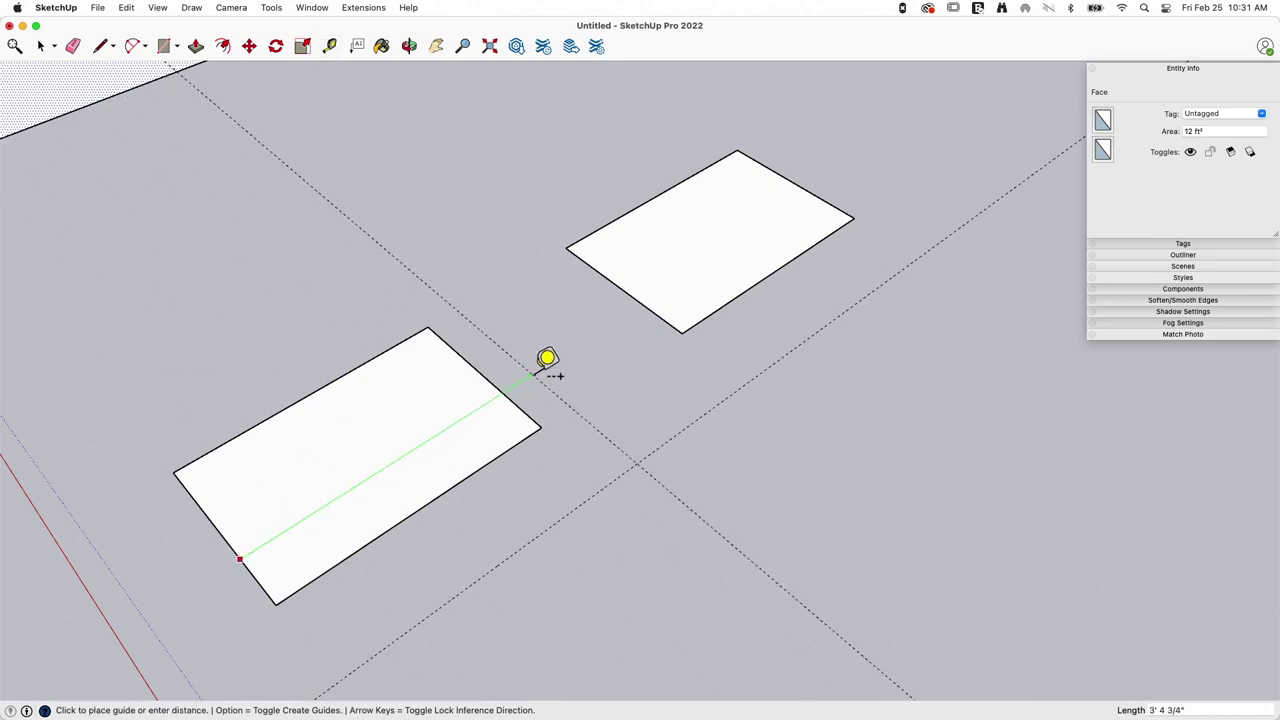
{"action": "key", "text": "Return"}
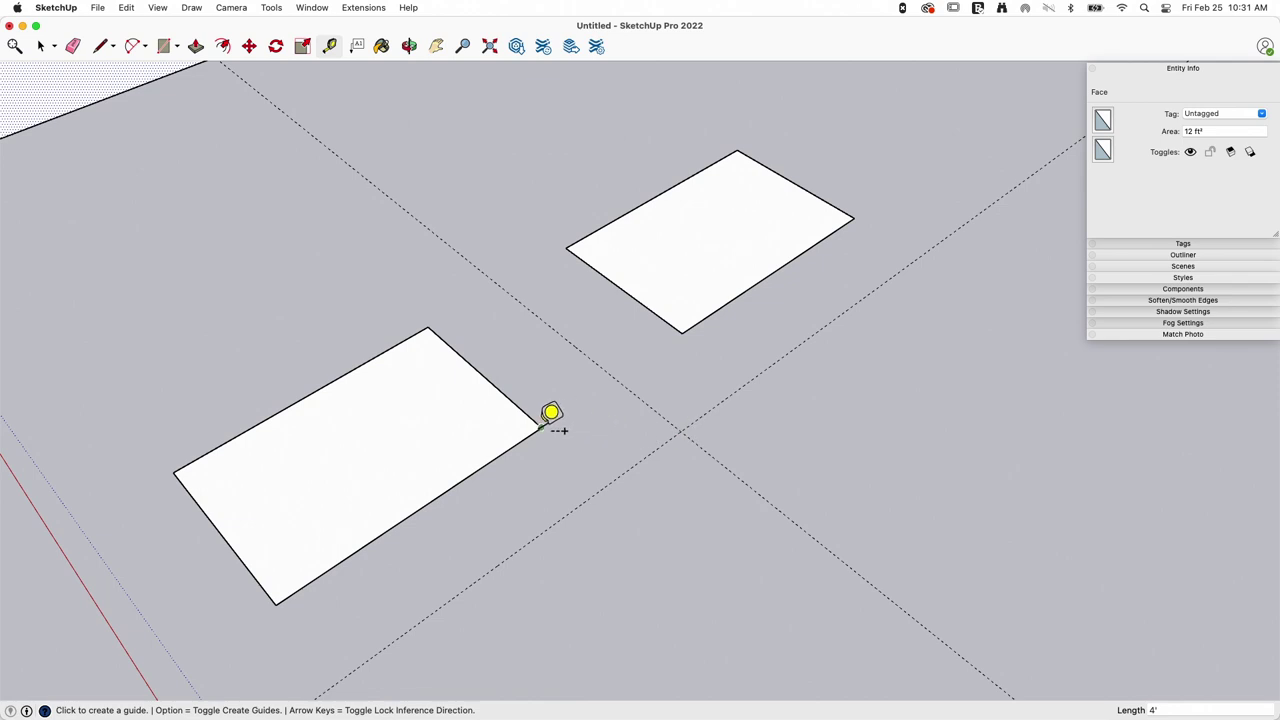
{"action": "left_click", "coordinate": [782, 176]}
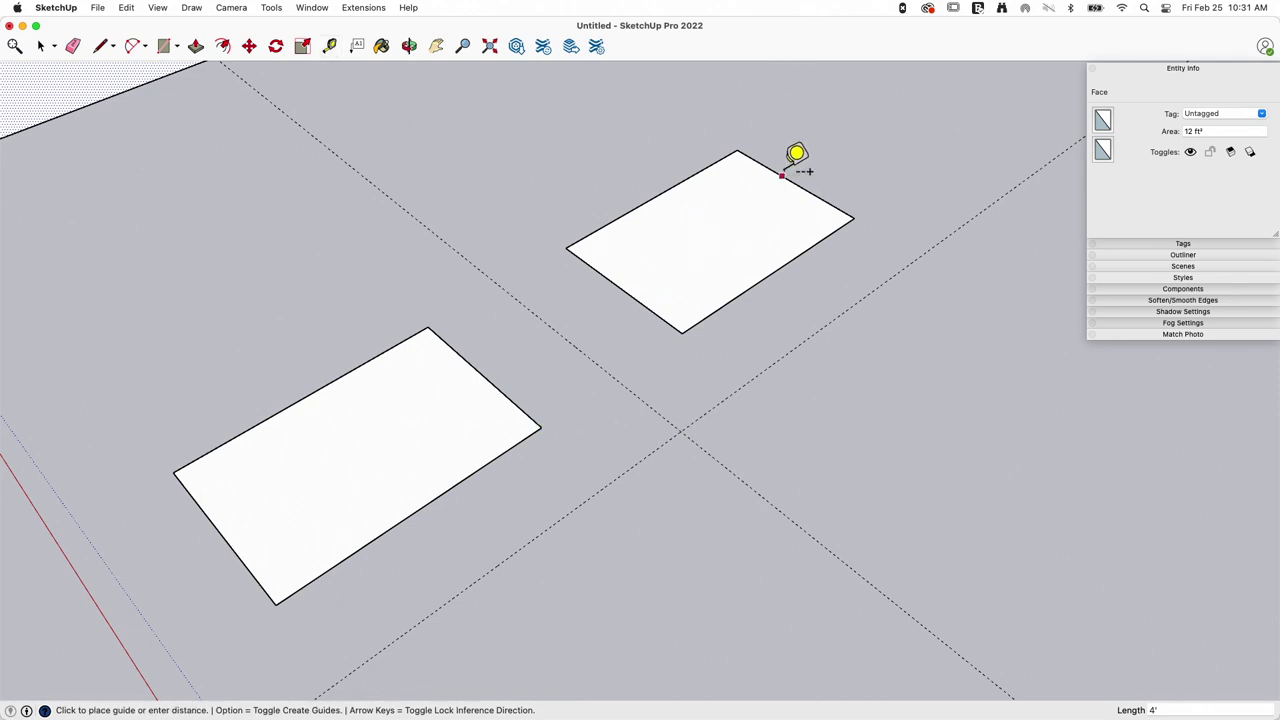
{"action": "left_click", "coordinate": [836, 145]}
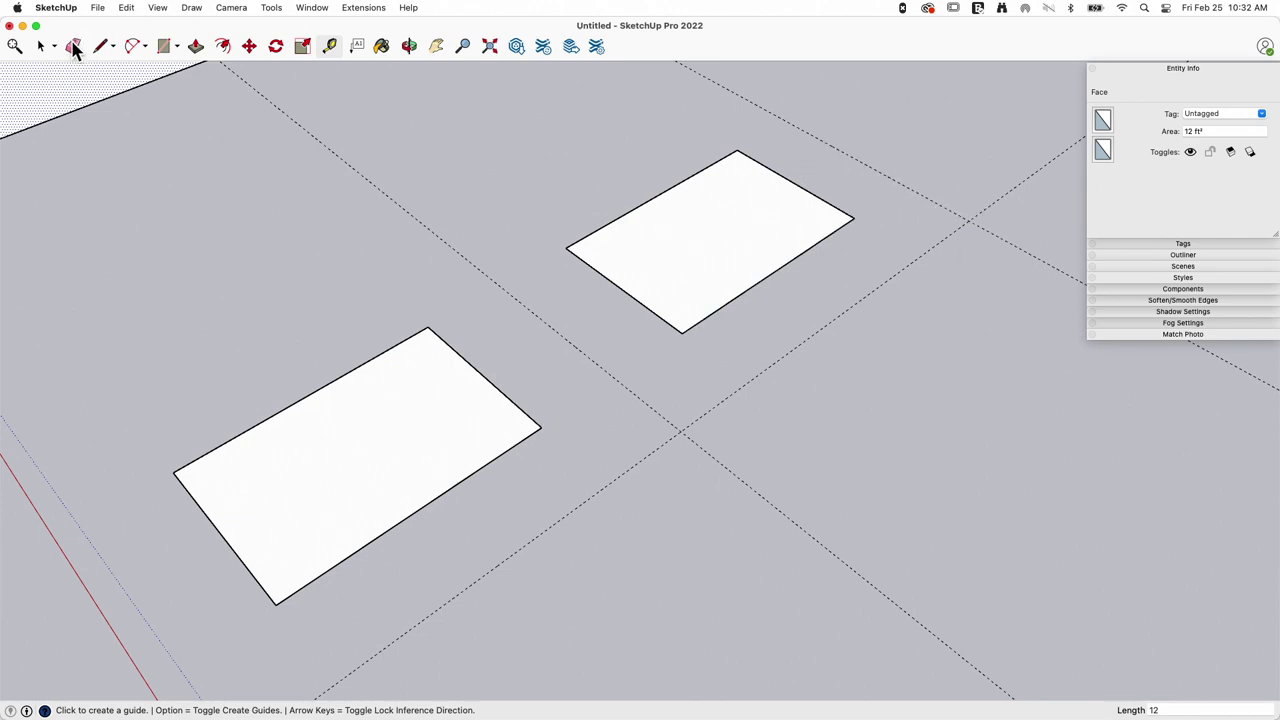
Move the upper rectangle's top and lower-right edges outward to the guide lines.
{"action": "left_click", "coordinate": [252, 50]}
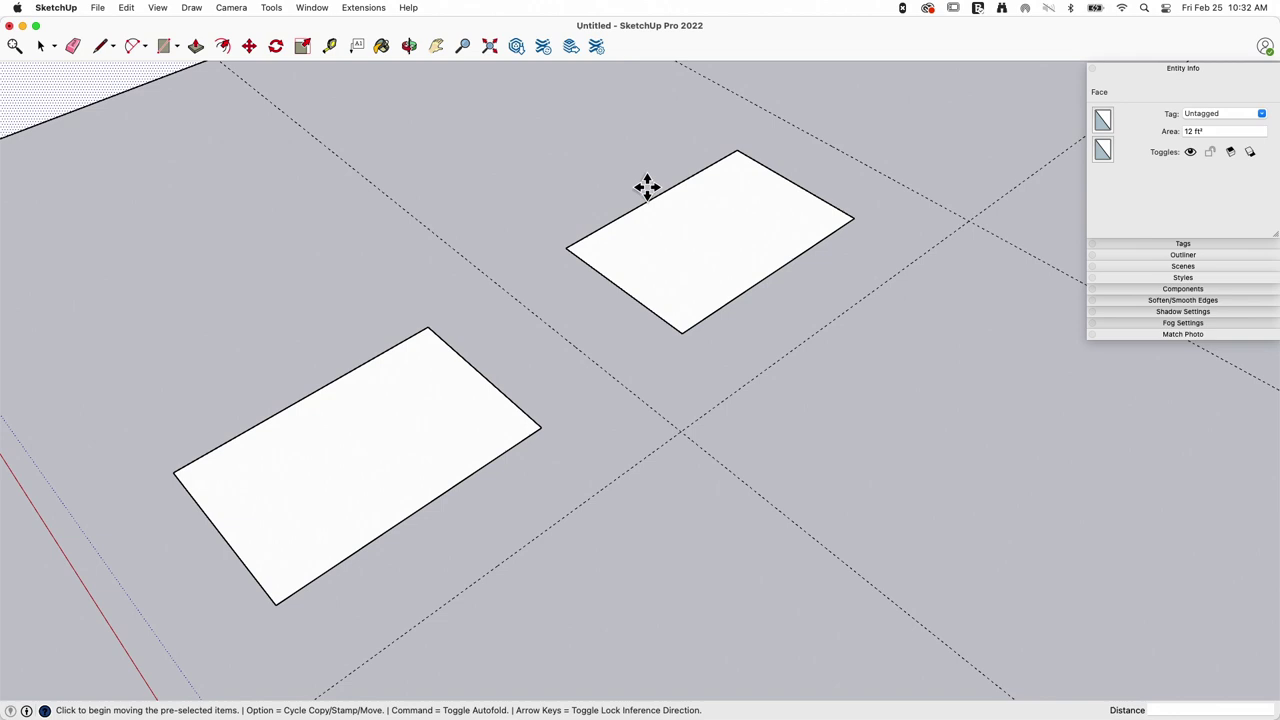
{"action": "key", "text": "Escape"}
{"action": "left_click", "coordinate": [781, 174]}
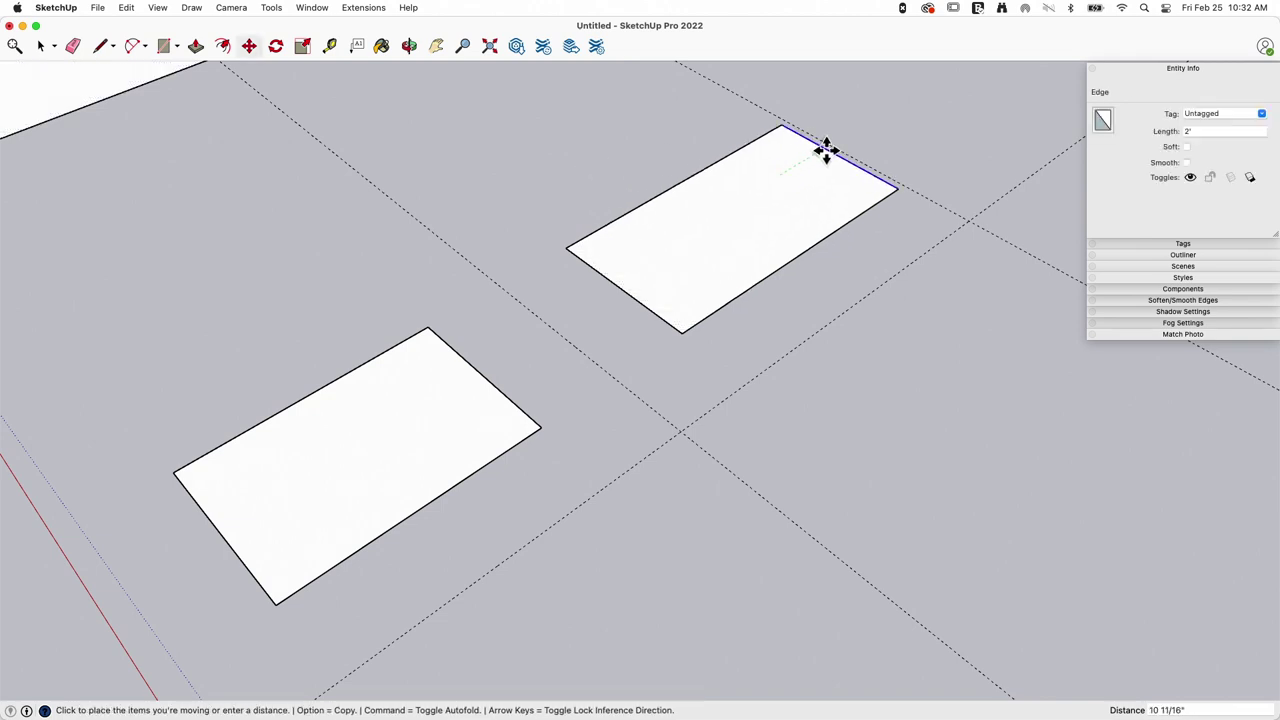
{"action": "left_click", "coordinate": [831, 143]}
{"action": "left_click", "coordinate": [851, 224]}
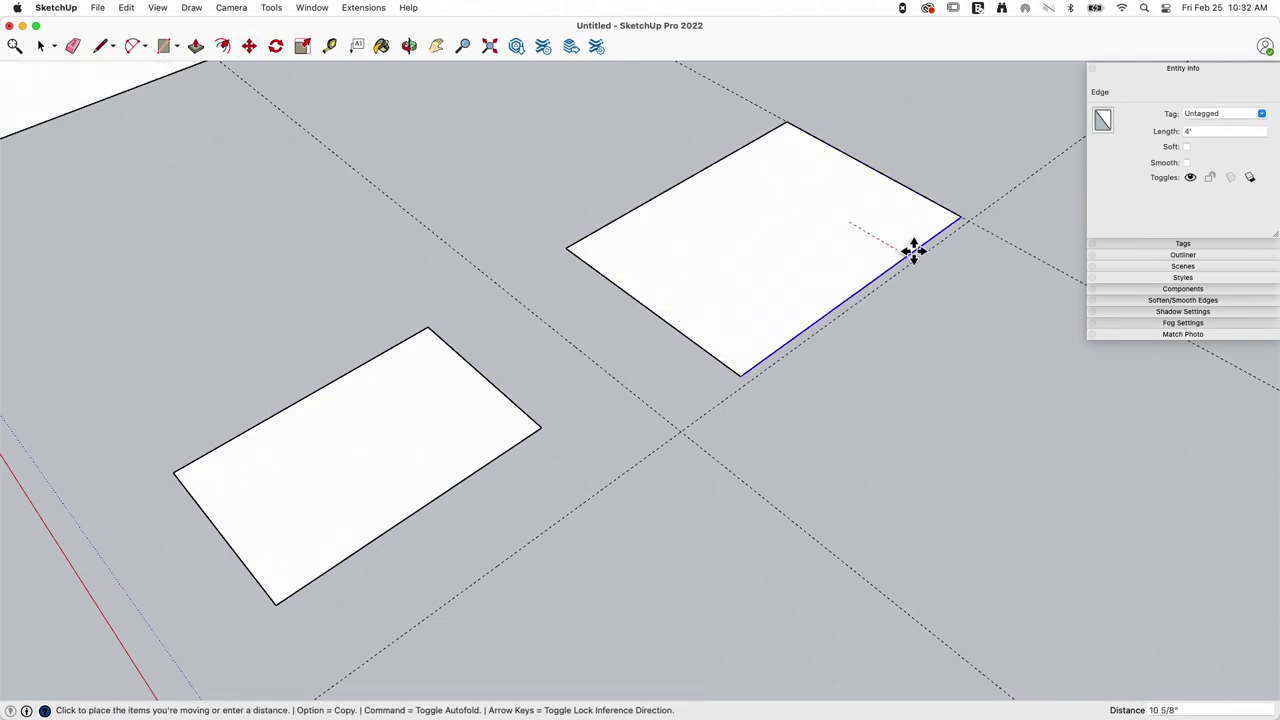
{"action": "left_click", "coordinate": [918, 260]}
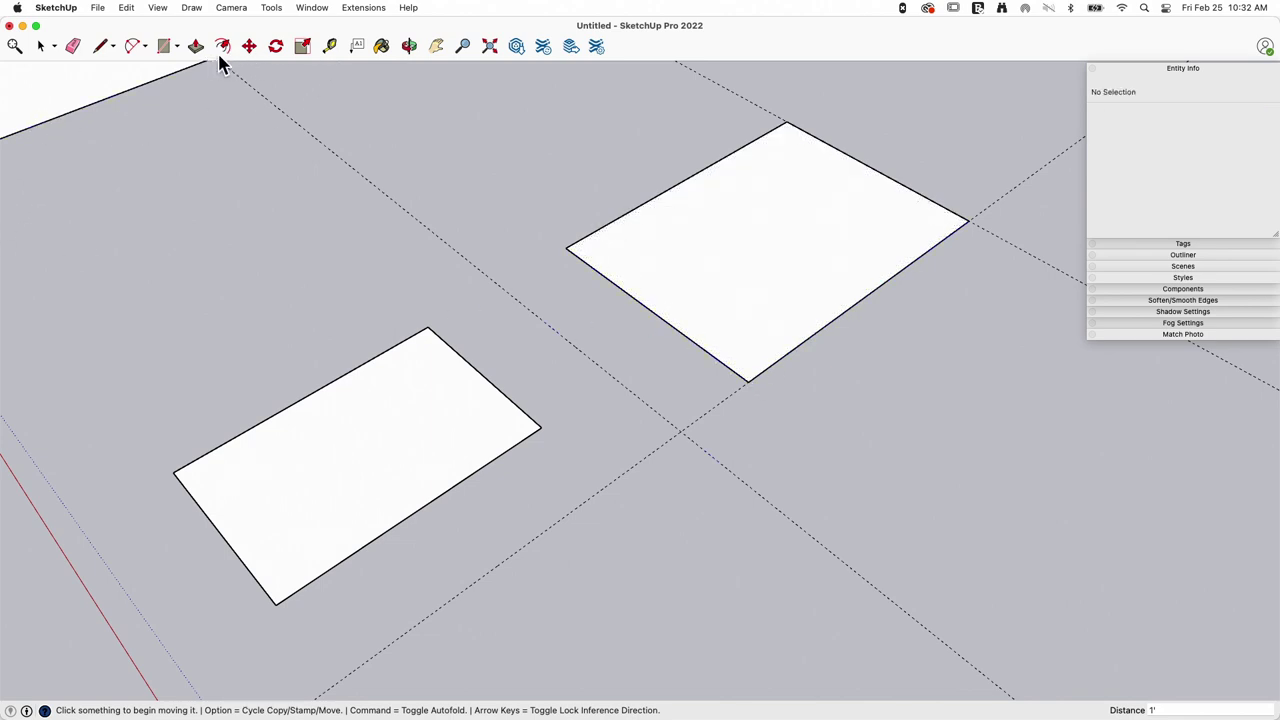
Scale the lower face along green to 8 ft², then along red to 12 ft².
{"action": "left_click", "coordinate": [55, 50]}
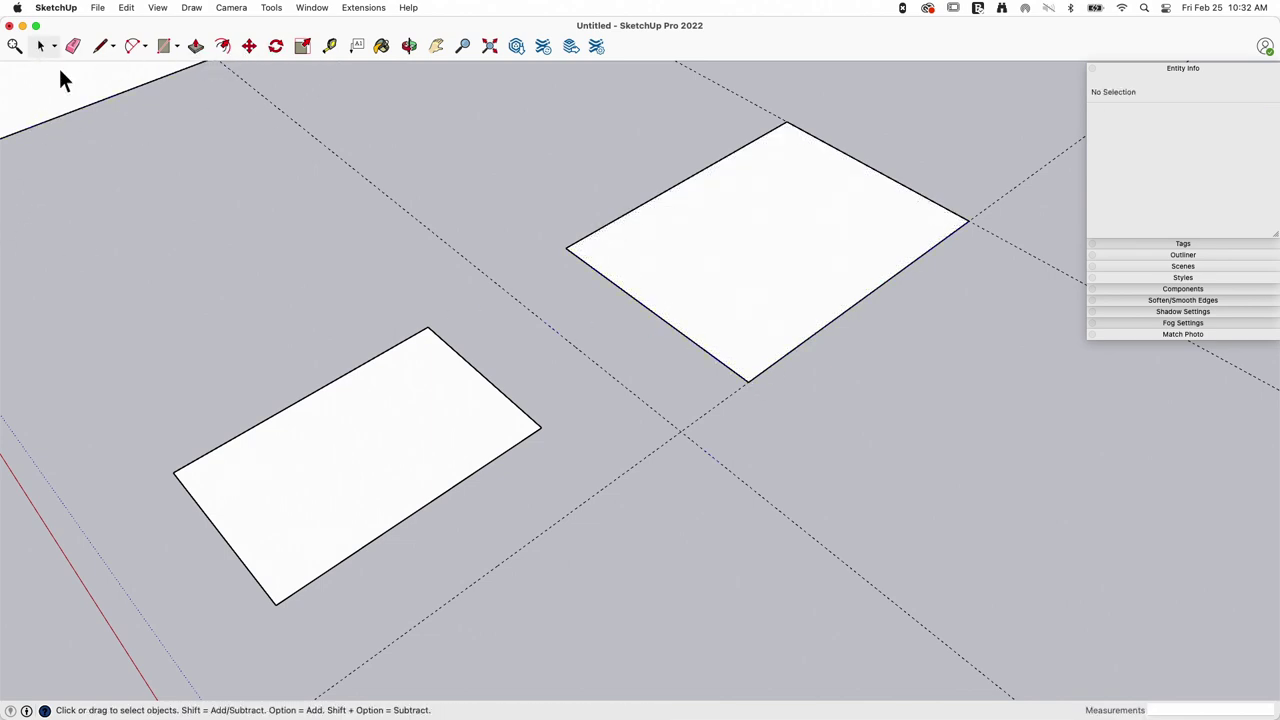
{"action": "left_click", "coordinate": [409, 456]}
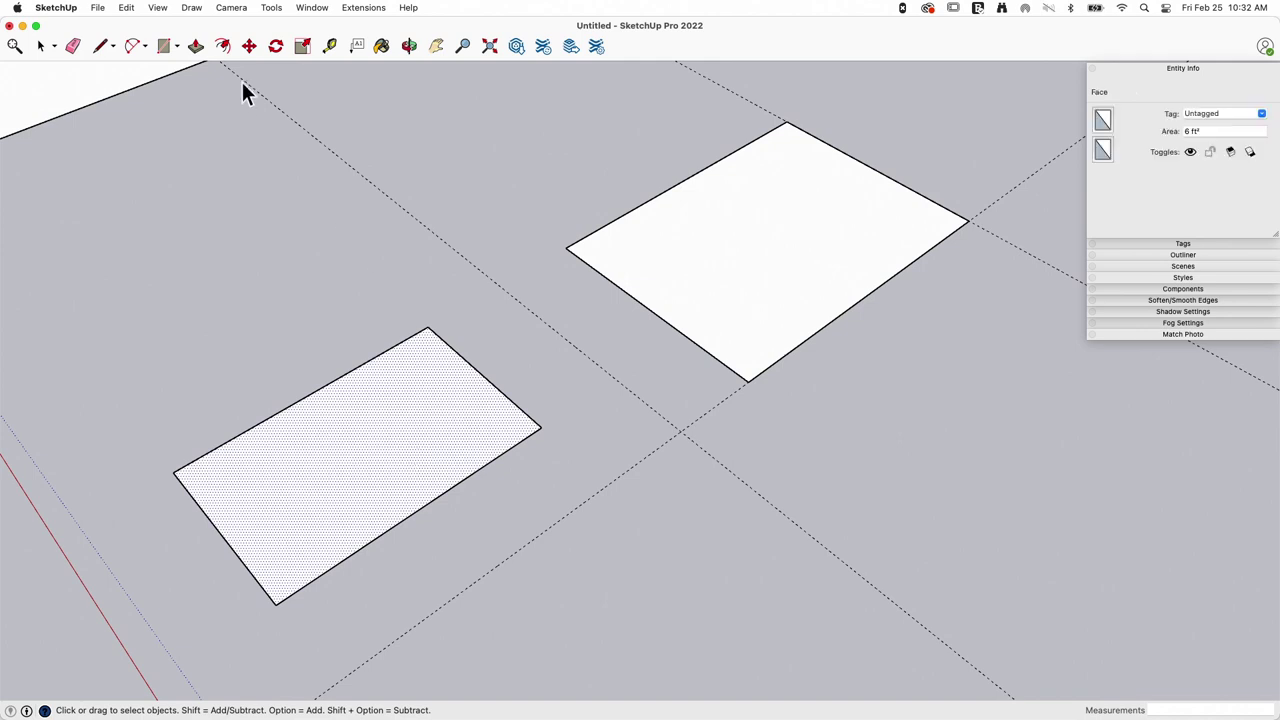
{"action": "left_click", "coordinate": [302, 46]}
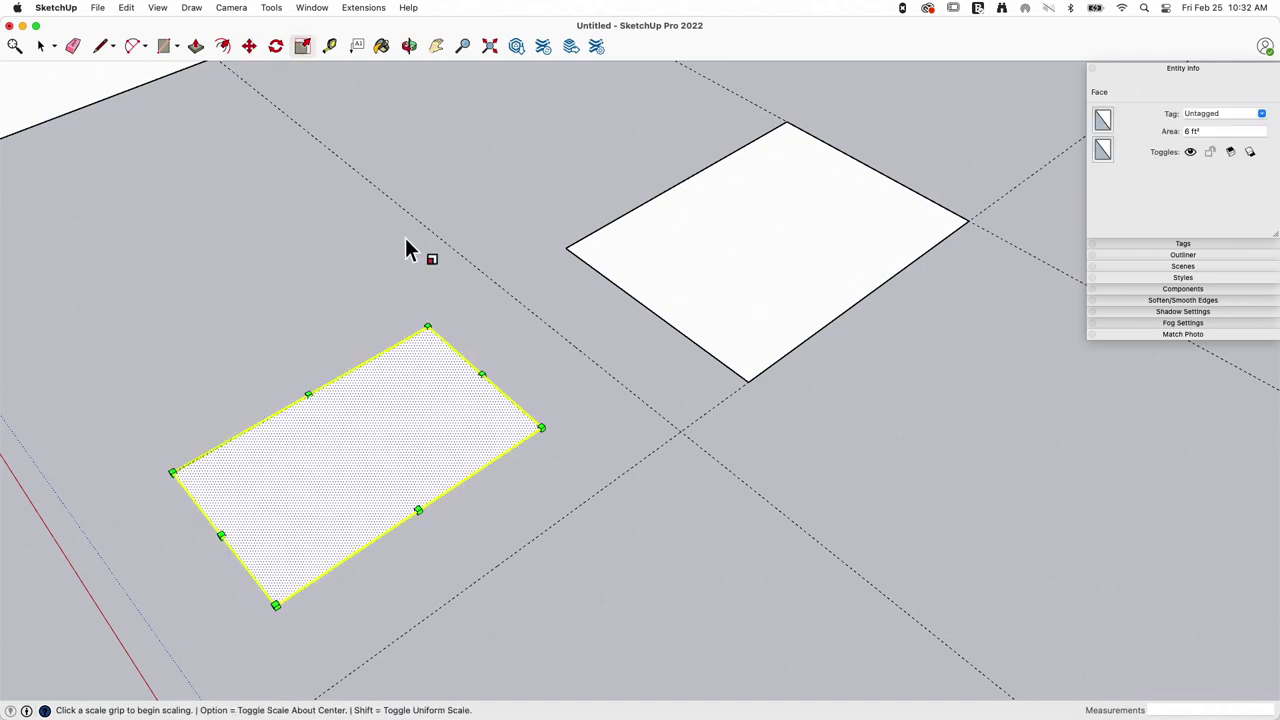
{"action": "left_click", "coordinate": [538, 429]}
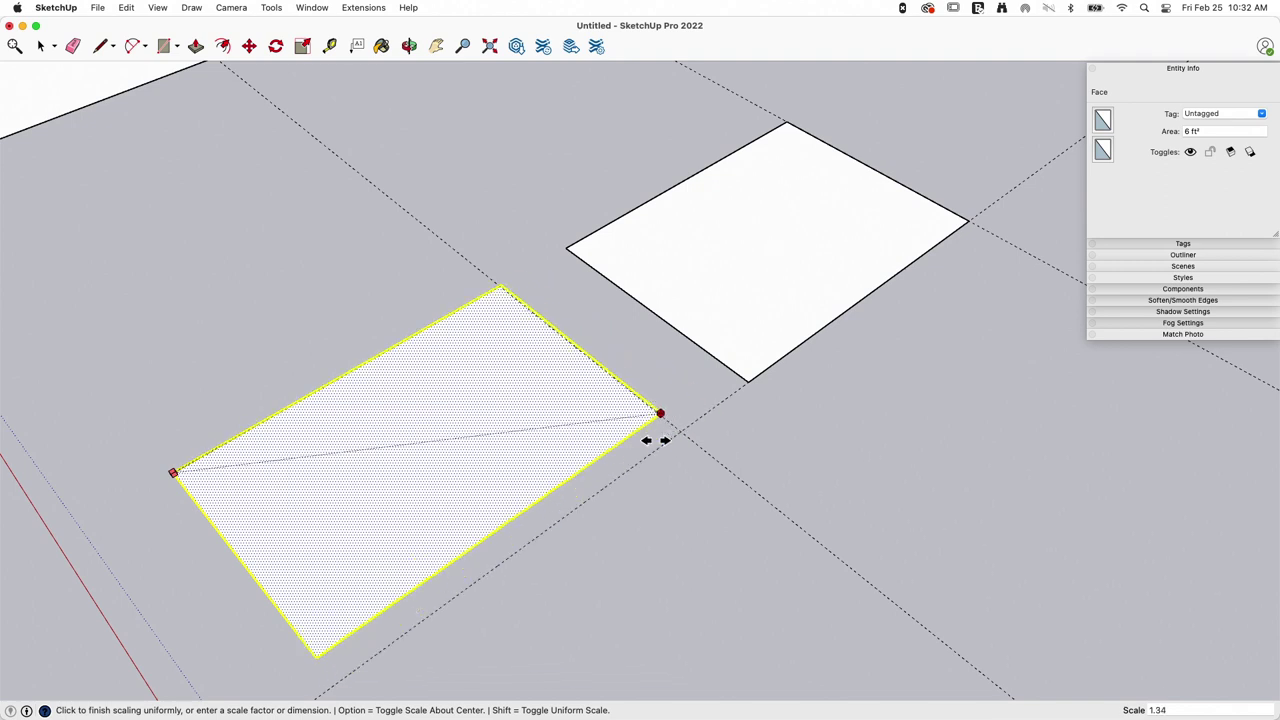
{"action": "key", "text": "Escape"}
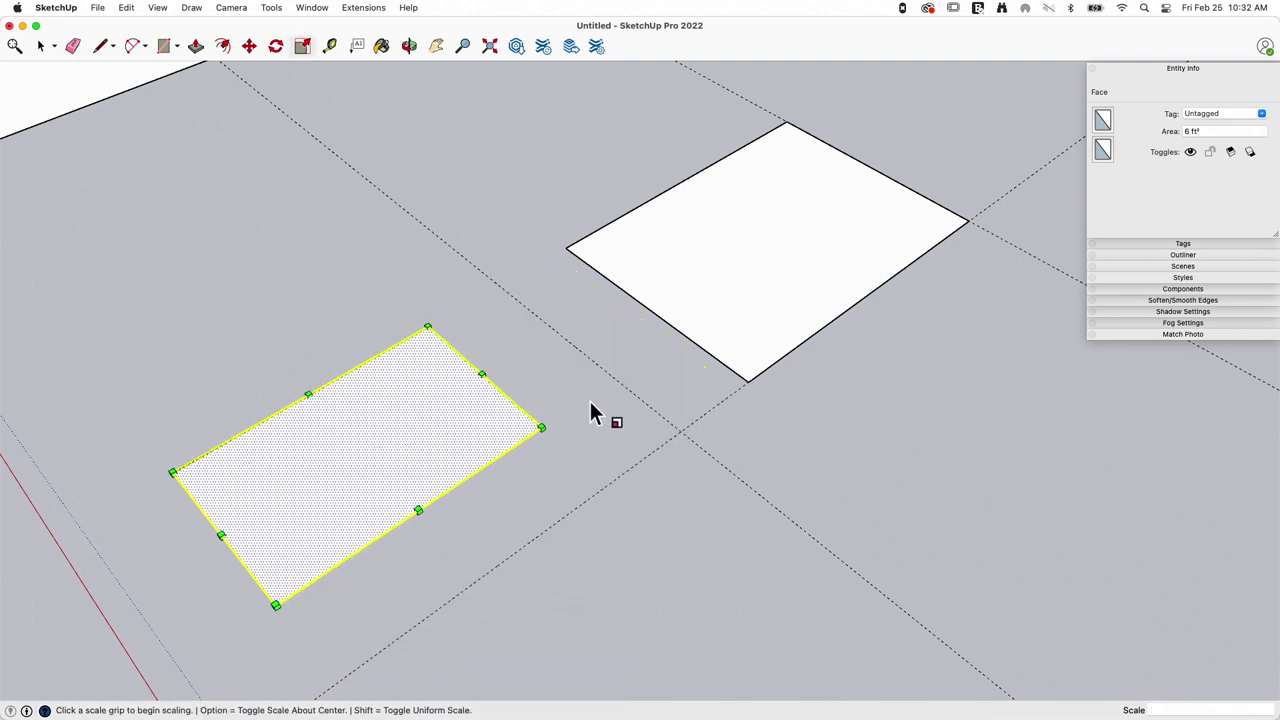
{"action": "left_click", "coordinate": [484, 379]}
{"action": "left_click", "coordinate": [556, 329]}
{"action": "left_click", "coordinate": [460, 480]}
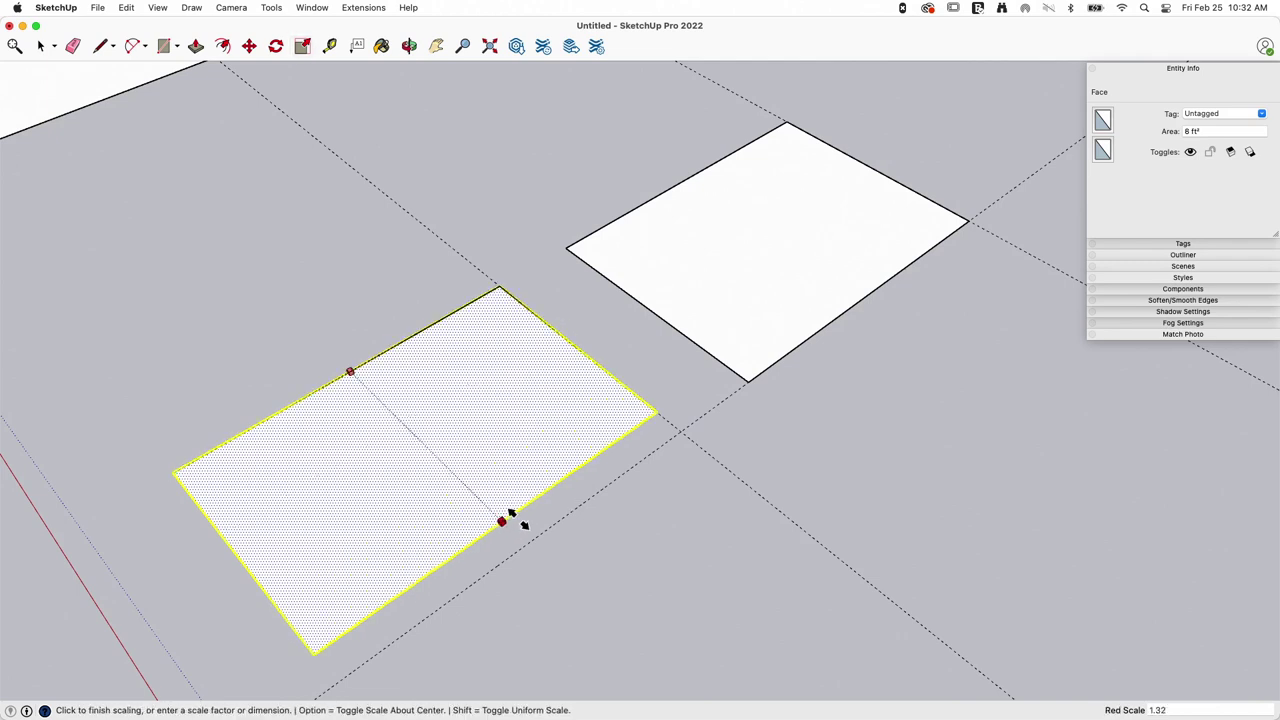
{"action": "left_click", "coordinate": [526, 544]}
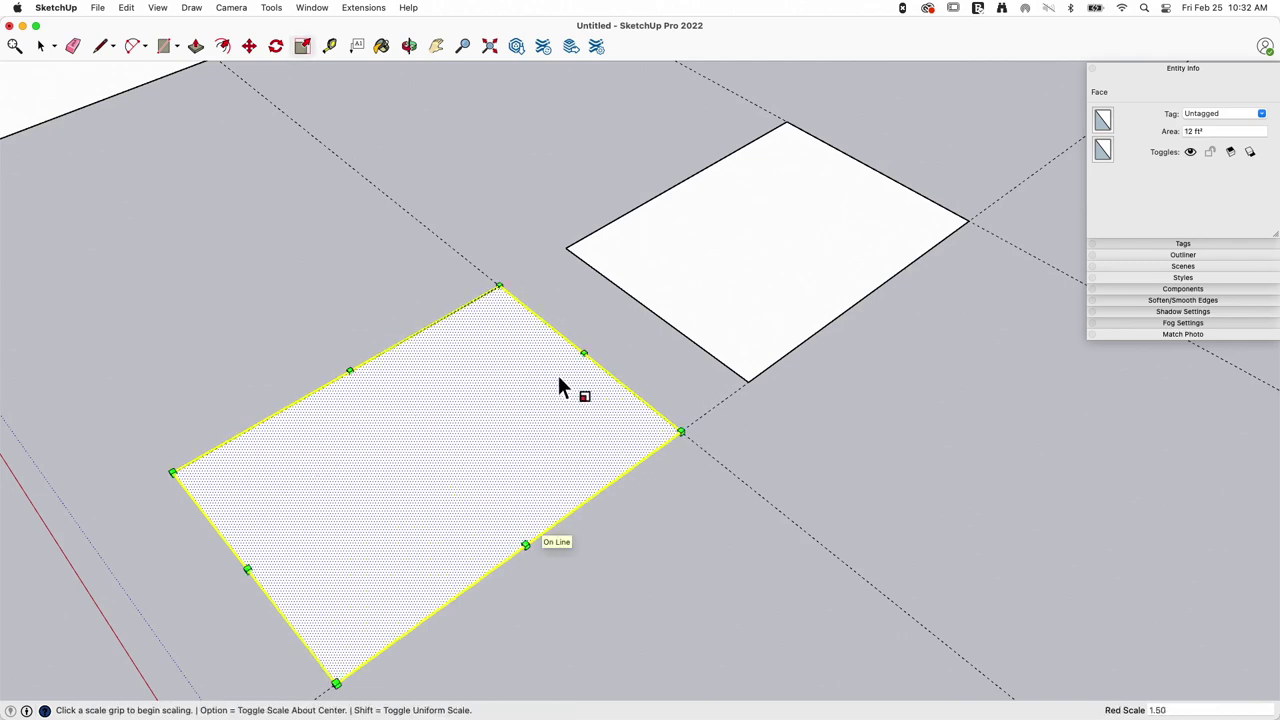
Erase all three dashed guide lines with the Eraser, then orbit and zoom over the faces.
{"action": "key", "text": "e"}
{"action": "mouse_move", "coordinate": [700, 463]}
{"action": "left_mouse_down"}
{"action": "mouse_move", "coordinate": [977, 308]}
{"action": "mouse_move", "coordinate": [997, 234]}
{"action": "mouse_move", "coordinate": [620, 189]}
{"action": "left_mouse_up"}
{"action": "scroll", "coordinate": [620, 189], "scroll_direction": "down", "scroll_amount": 3}
{"action": "mouse_move", "coordinate": [622, 192]}
{"action": "middle_mouse_down"}
{"action": "mouse_move", "coordinate": [699, 408]}
{"action": "mouse_move", "coordinate": [322, 137]}
{"action": "middle_mouse_up"}
{"action": "middle_click_drag", "start_coordinate": [766, 606], "coordinate": [531, 357]}
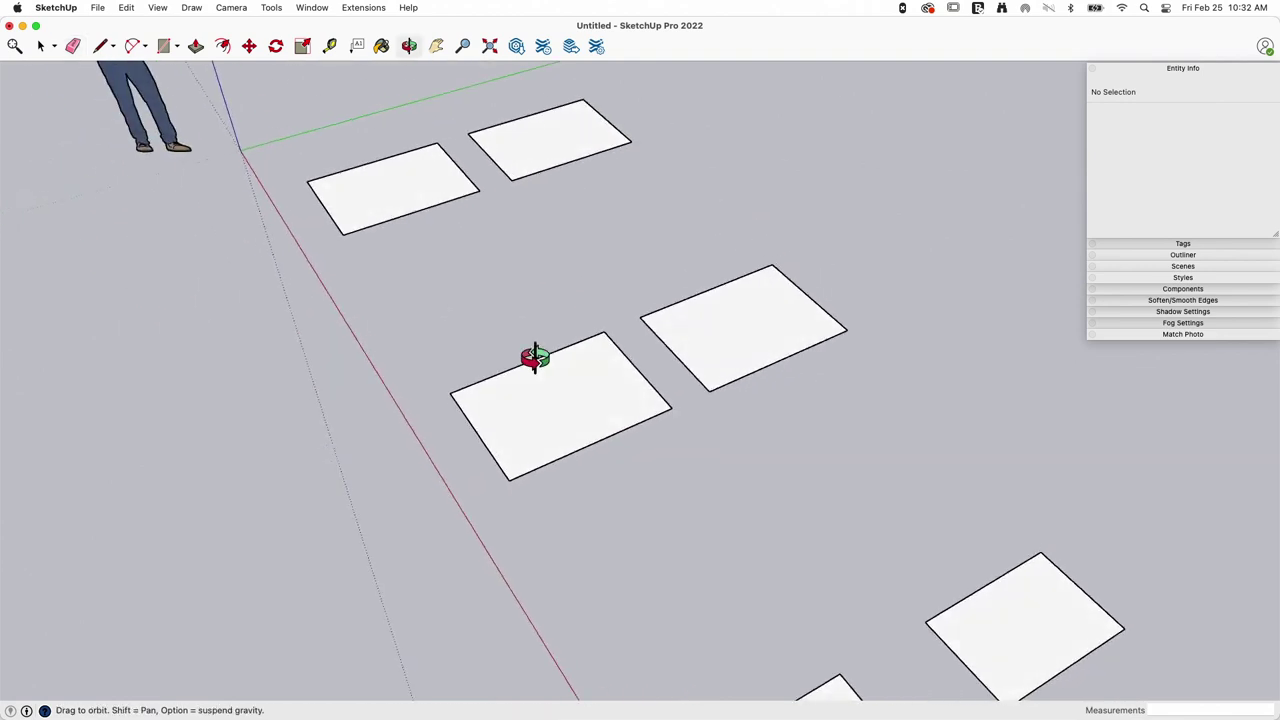
{"action": "scroll", "coordinate": [360, 165], "scroll_direction": "down", "scroll_amount": 4}
{"action": "middle_click_drag", "start_coordinate": [640, 531], "coordinate": [536, 394]}
{"action": "scroll", "coordinate": [751, 437], "scroll_direction": "up", "scroll_amount": 3}
{"action": "scroll", "coordinate": [694, 411], "scroll_direction": "down", "scroll_amount": 3}
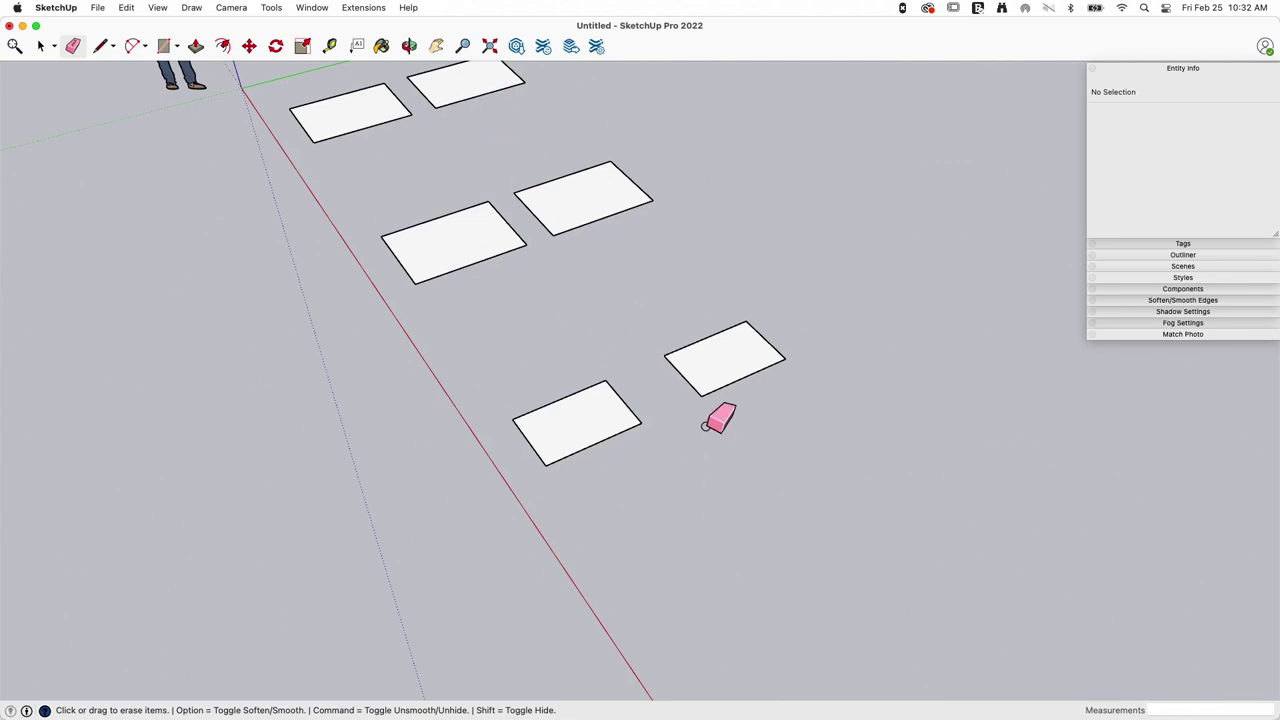
{"action": "scroll", "coordinate": [717, 417], "scroll_direction": "up", "scroll_amount": 3}
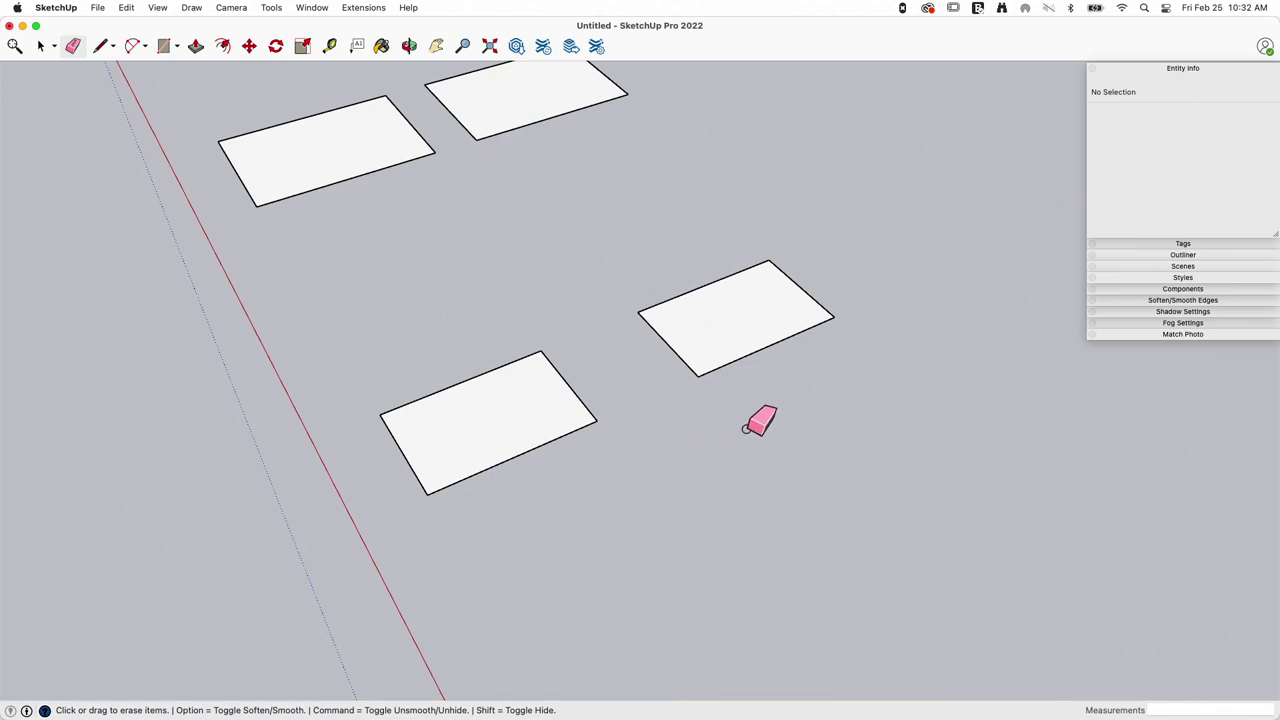
{"action": "scroll", "coordinate": [720, 410], "scroll_direction": "up", "scroll_amount": 2}
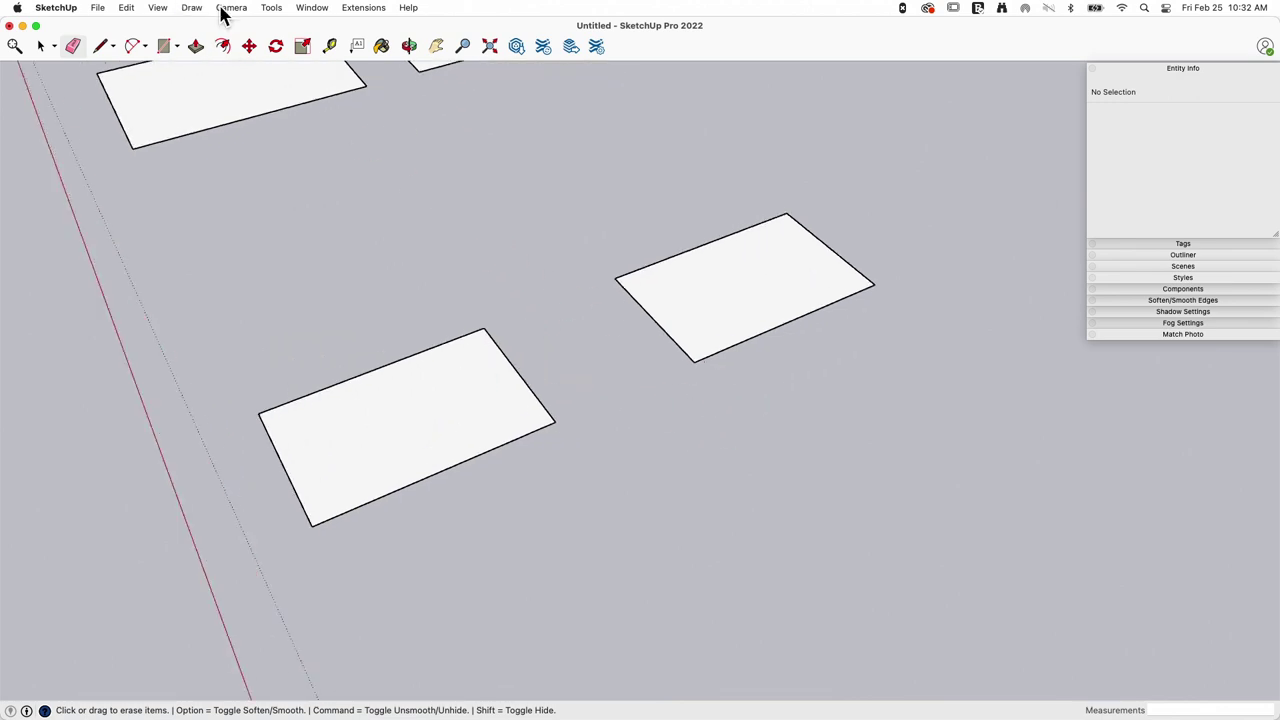
Dimension the right-hand rectangle's edges, placing its 2' and 3' labels.
{"action": "left_click", "coordinate": [272, 8]}
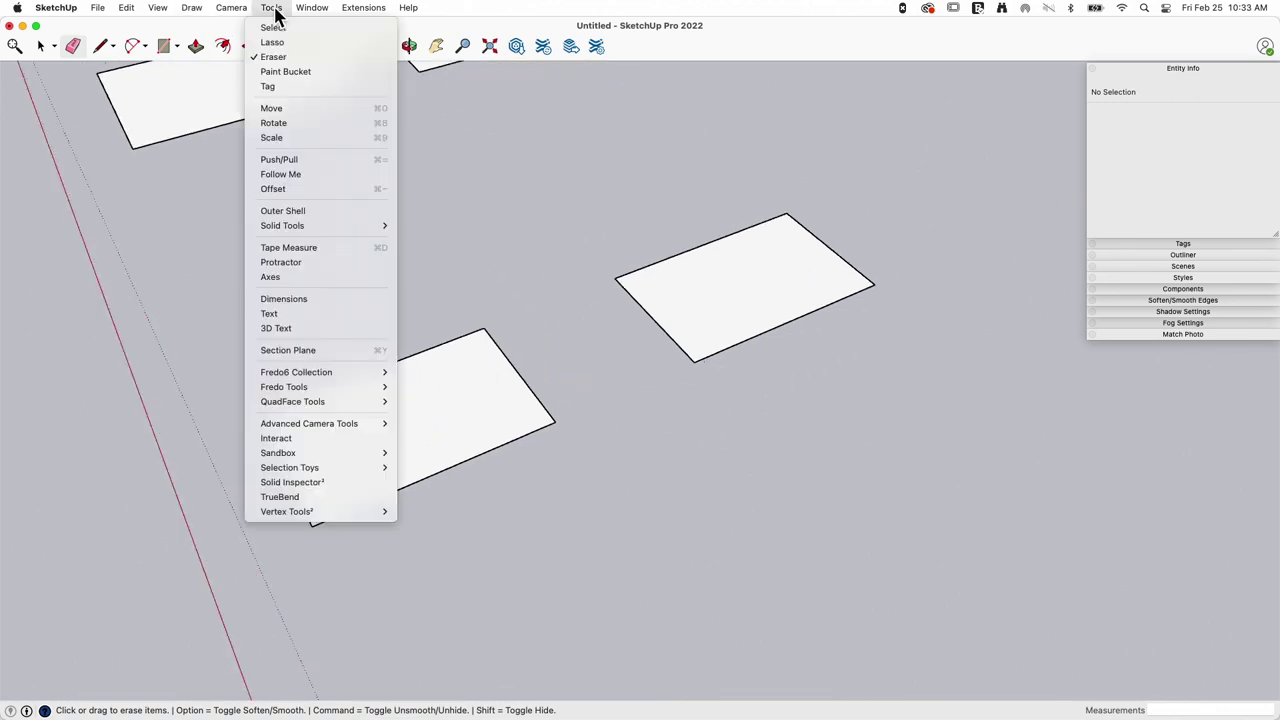
{"action": "left_click", "coordinate": [366, 298]}
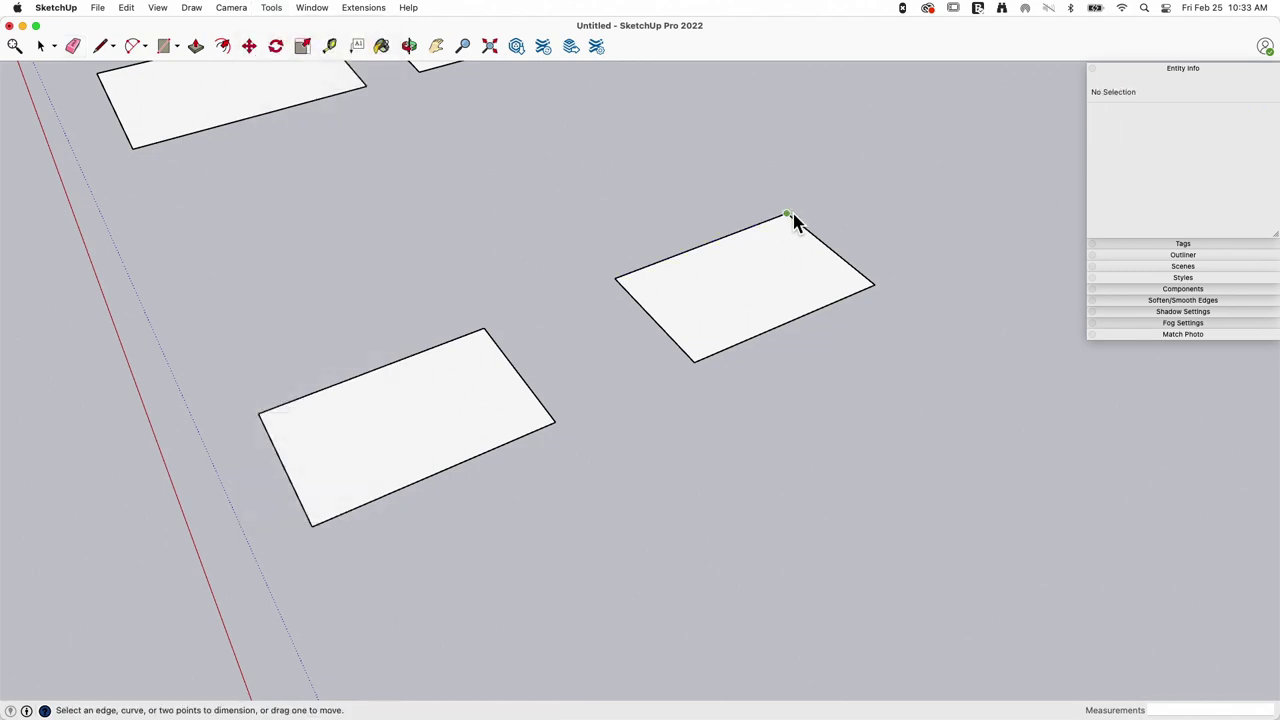
{"action": "left_click", "coordinate": [788, 215]}
{"action": "left_click", "coordinate": [873, 286]}
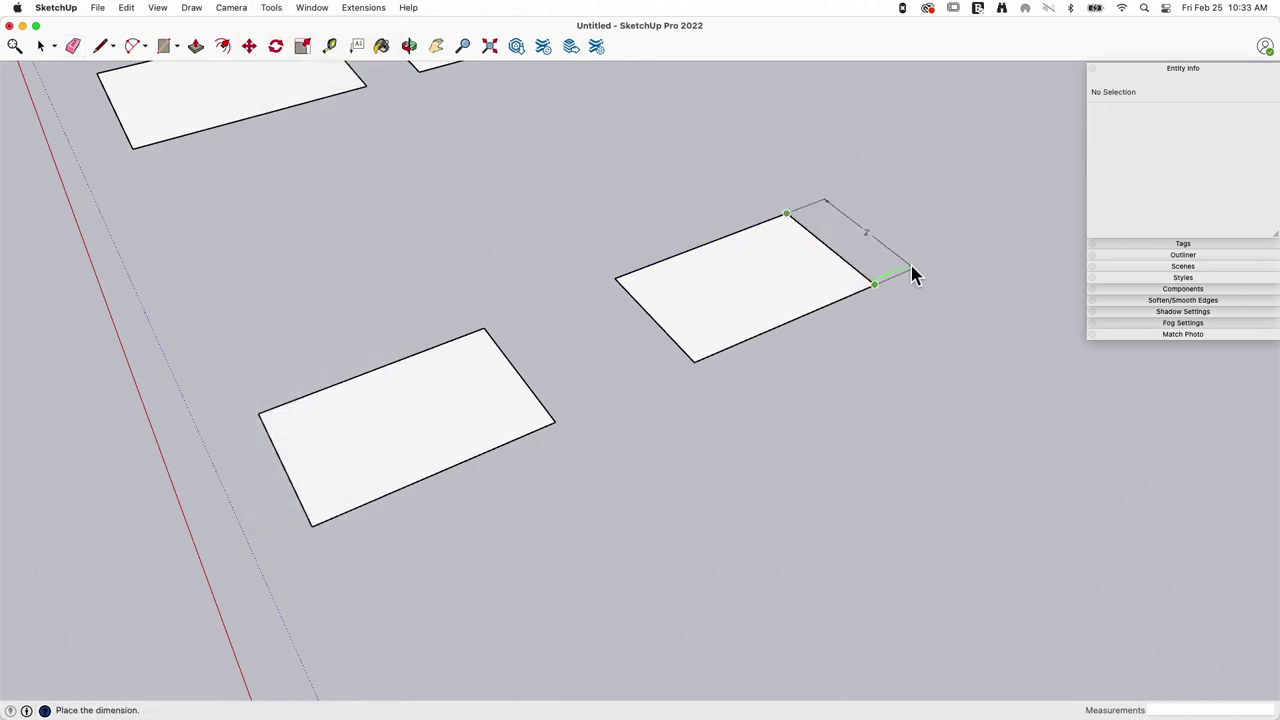
{"action": "left_click", "coordinate": [910, 264]}
{"action": "left_click", "coordinate": [874, 285]}
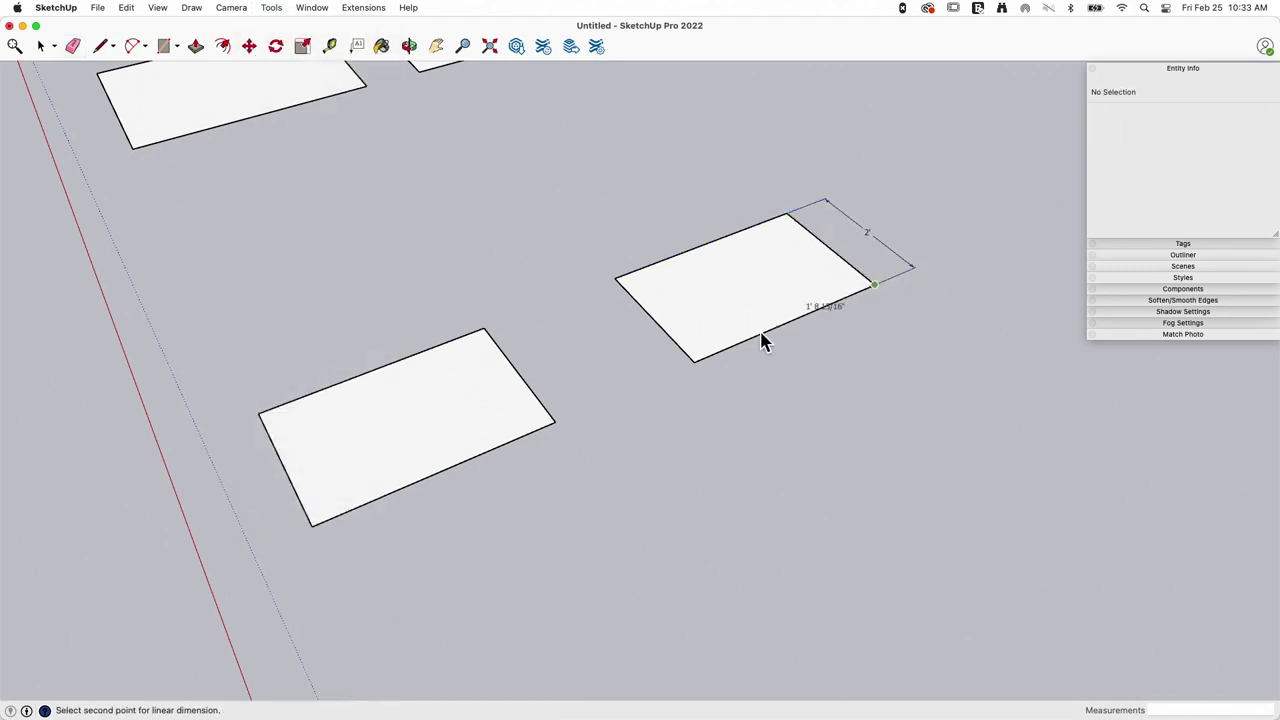
{"action": "left_click", "coordinate": [694, 362]}
{"action": "left_click", "coordinate": [770, 392]}
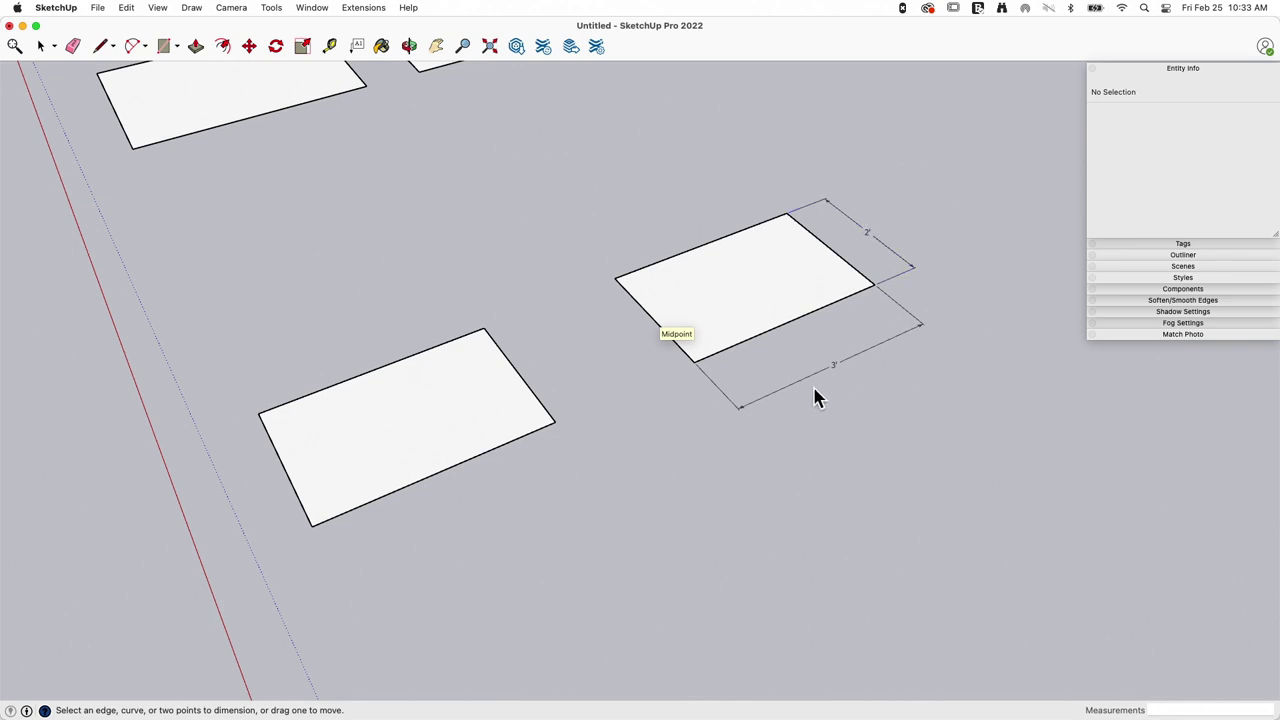
{"action": "left_click", "coordinate": [831, 366]}
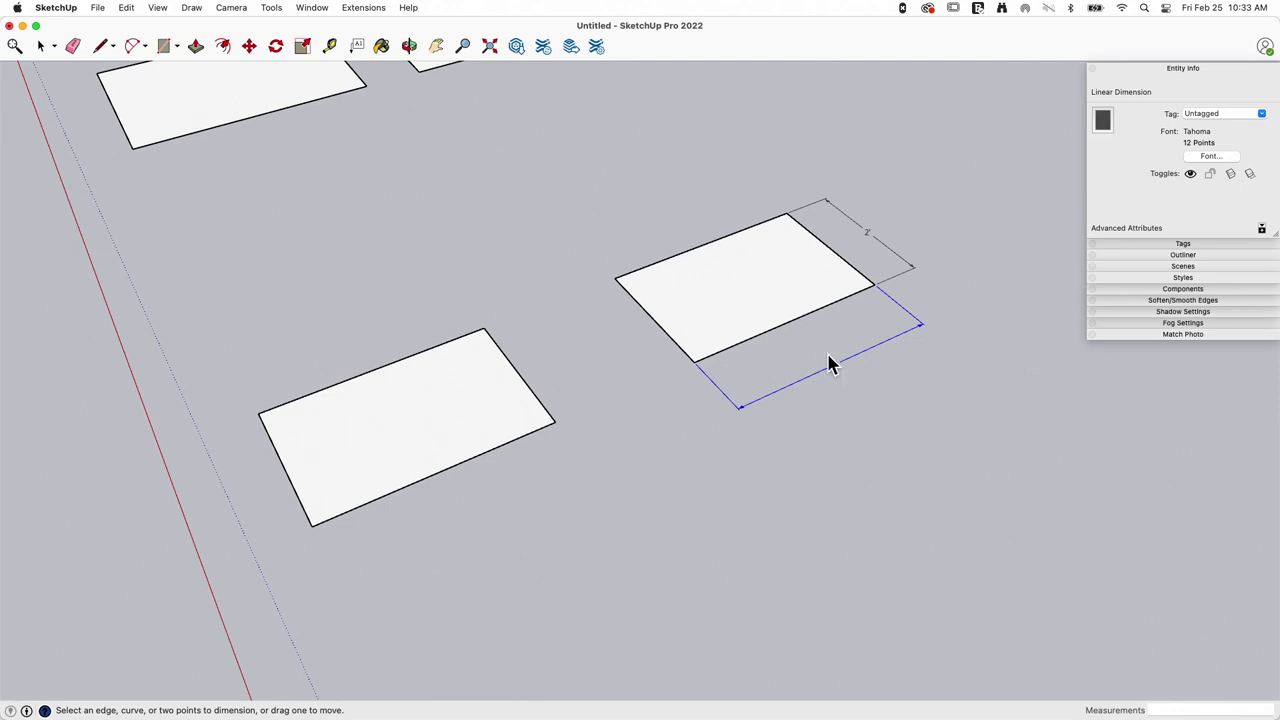
{"action": "left_click", "coordinate": [831, 366]}
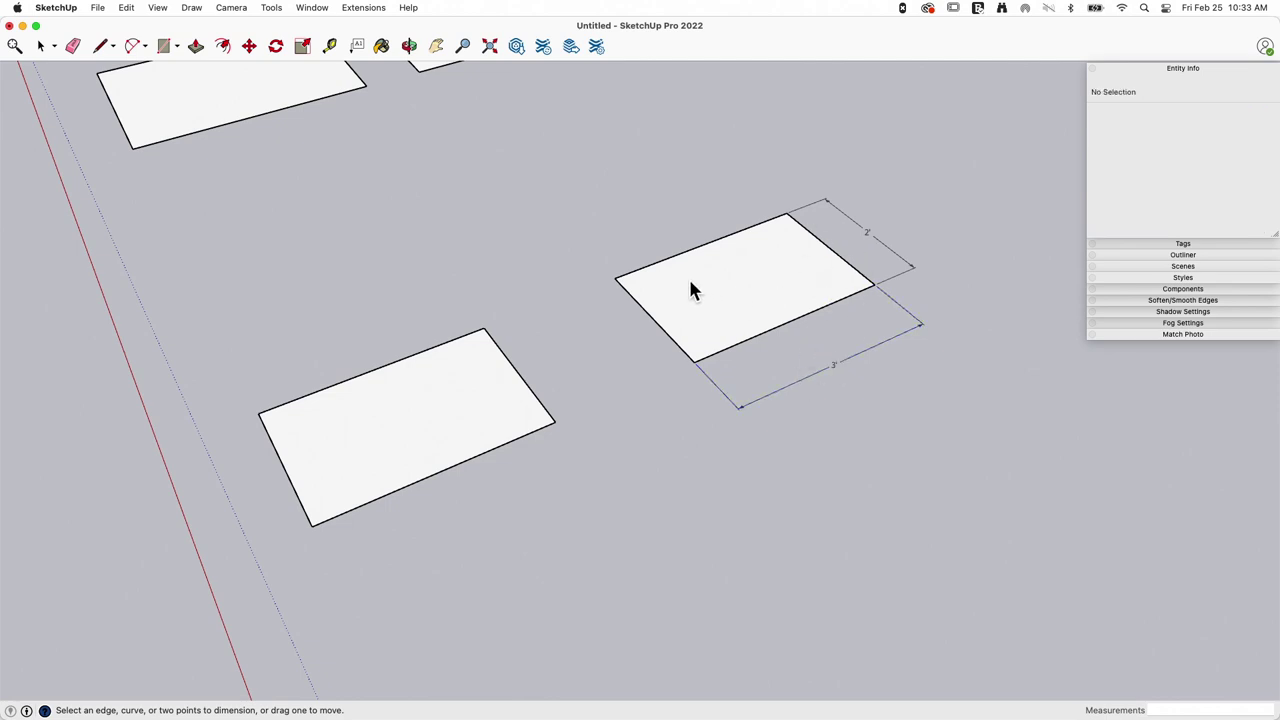
Add 2' and 3' dimensions to the lower rectangle's right and long edges, then orbit.
{"action": "left_click", "coordinate": [331, 46]}
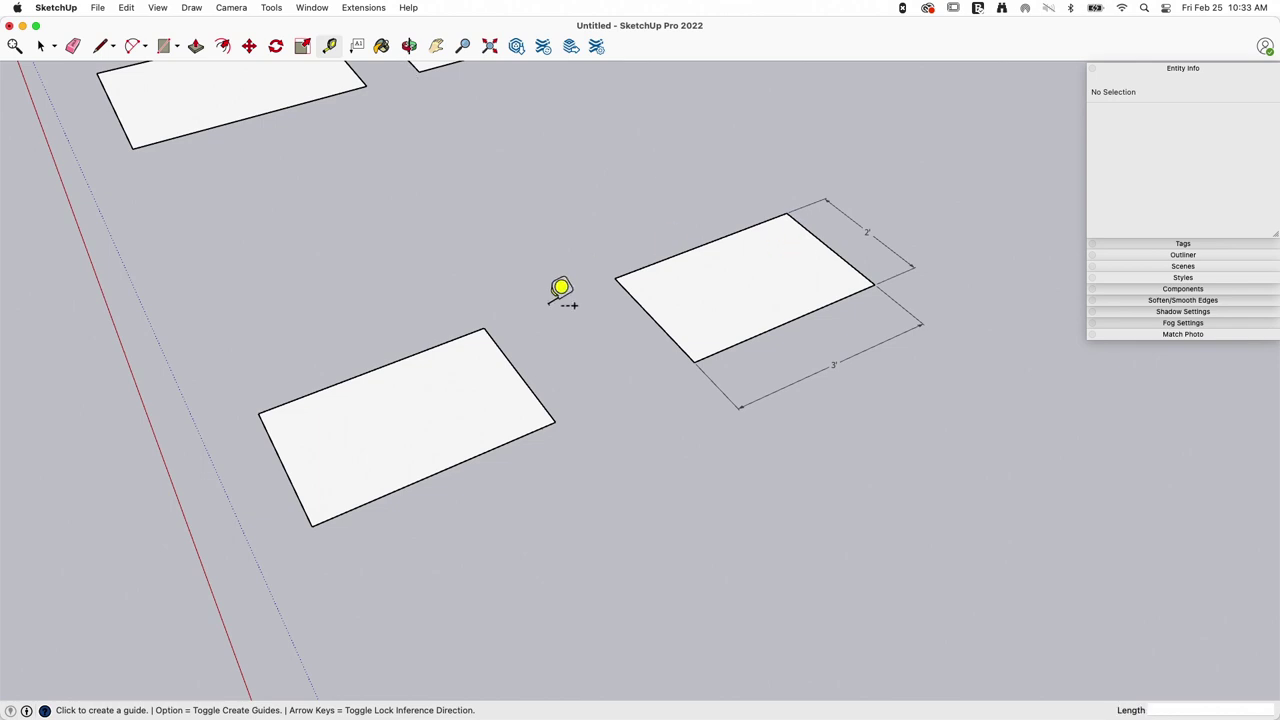
{"action": "left_click", "coordinate": [476, 457]}
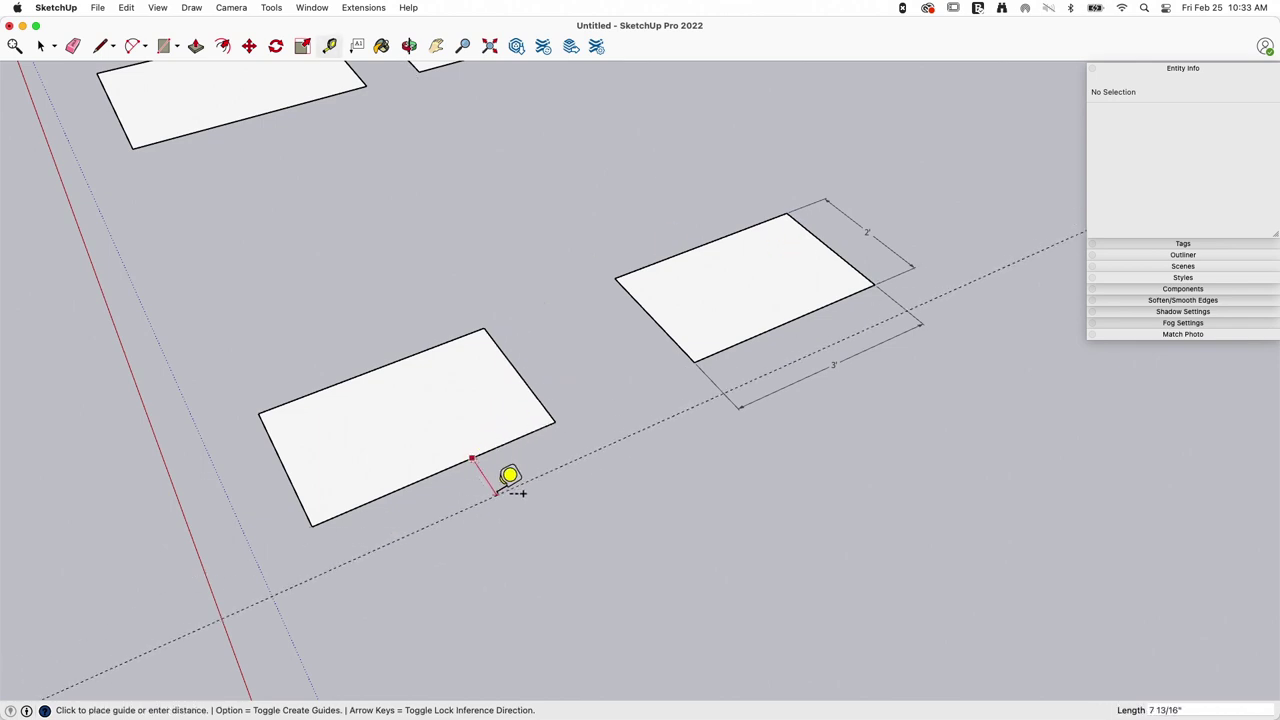
{"action": "key", "text": "Escape"}
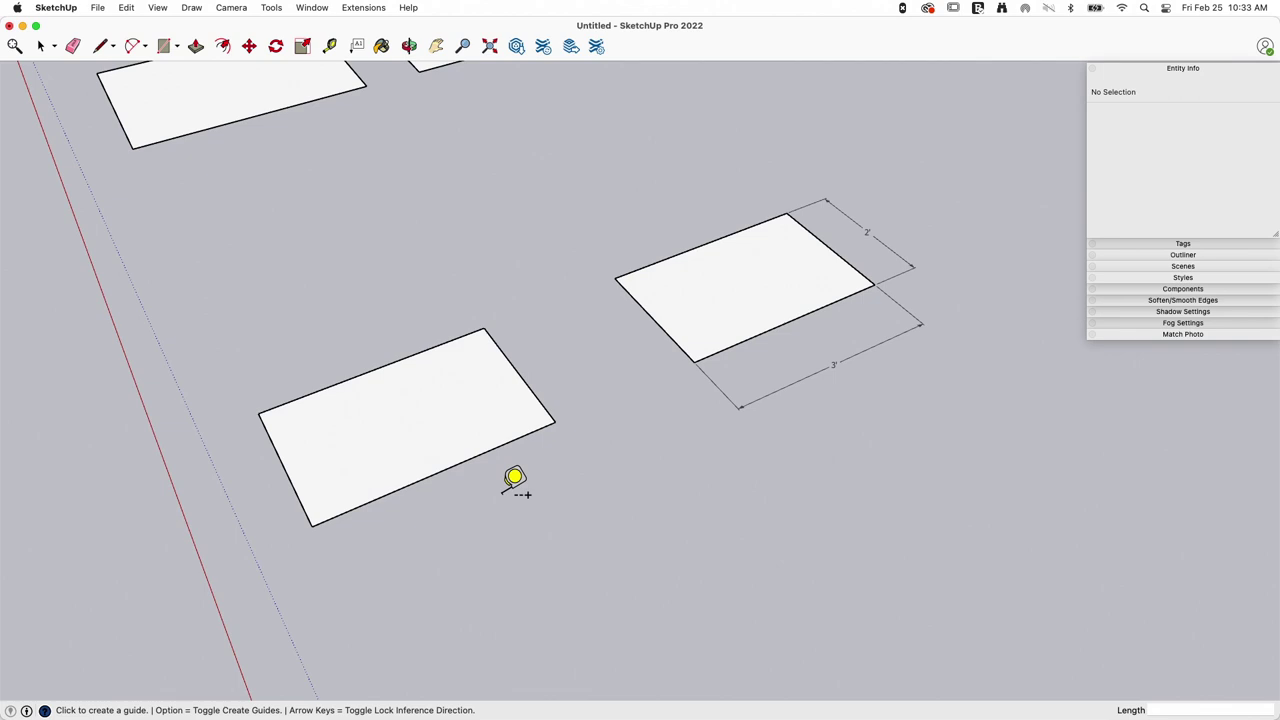
{"action": "left_click", "coordinate": [272, 7]}
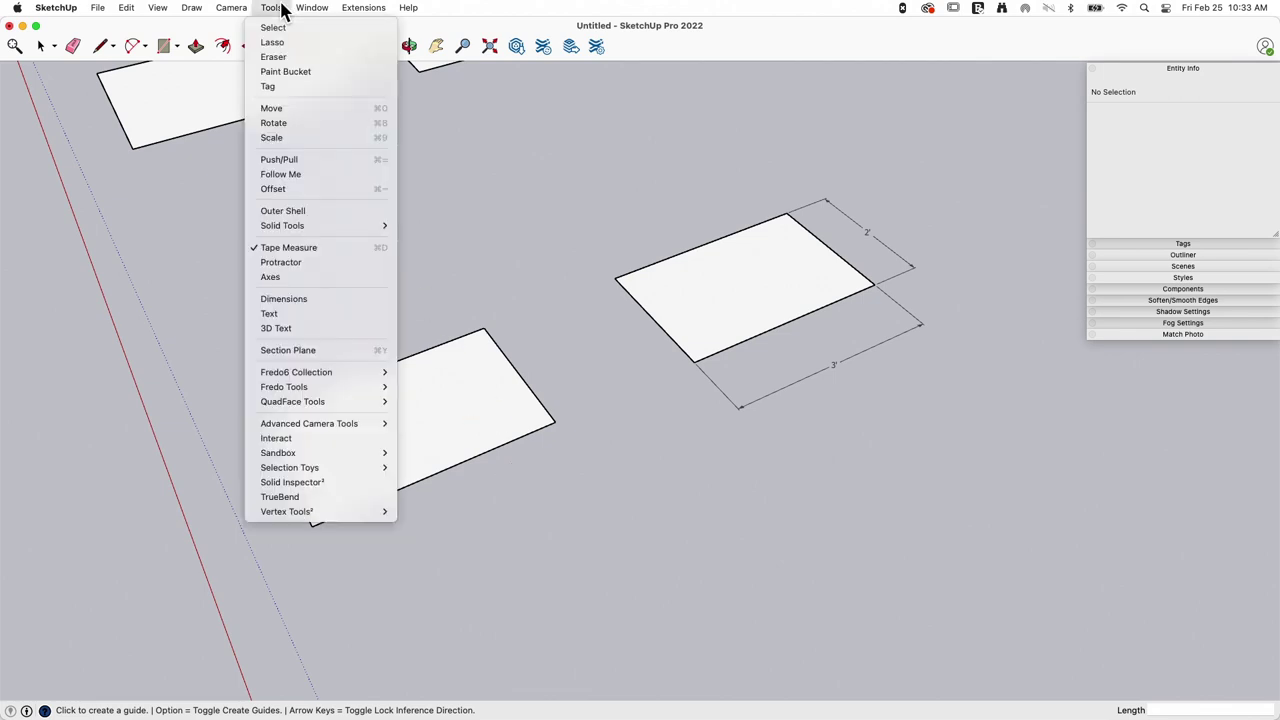
{"action": "left_click", "coordinate": [332, 298]}
{"action": "left_click", "coordinate": [506, 356]}
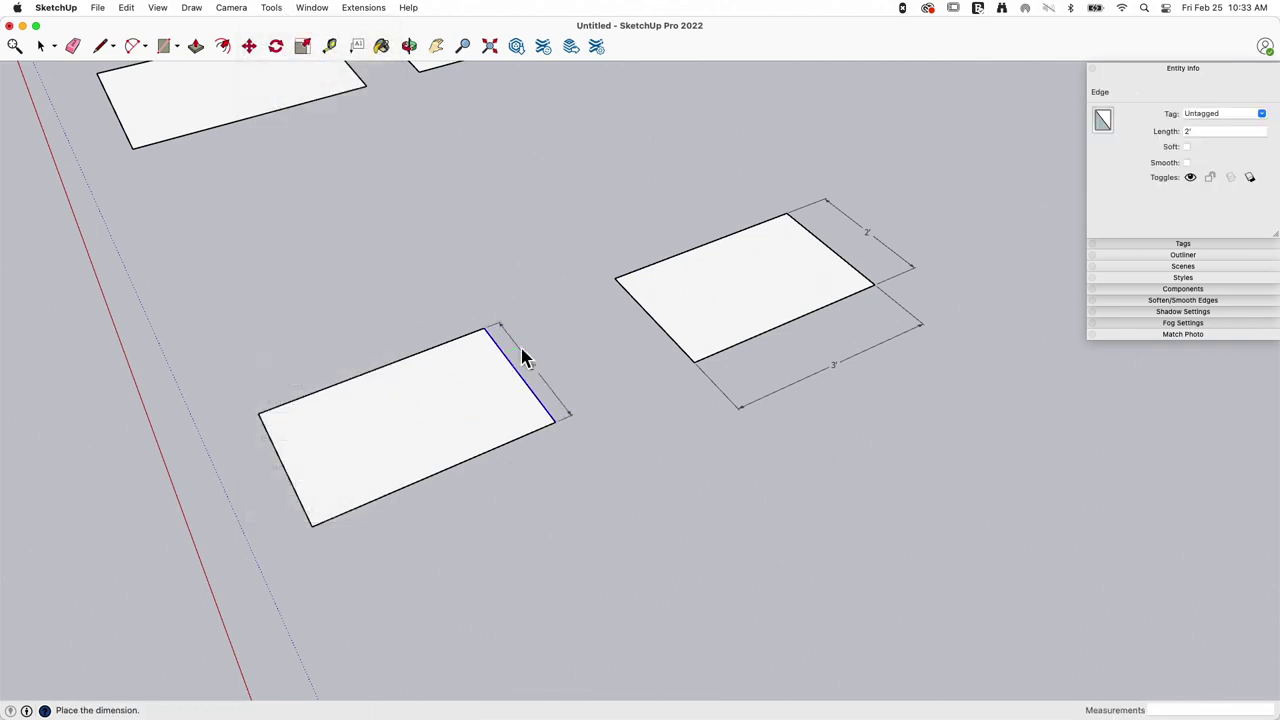
{"action": "left_click", "coordinate": [568, 352]}
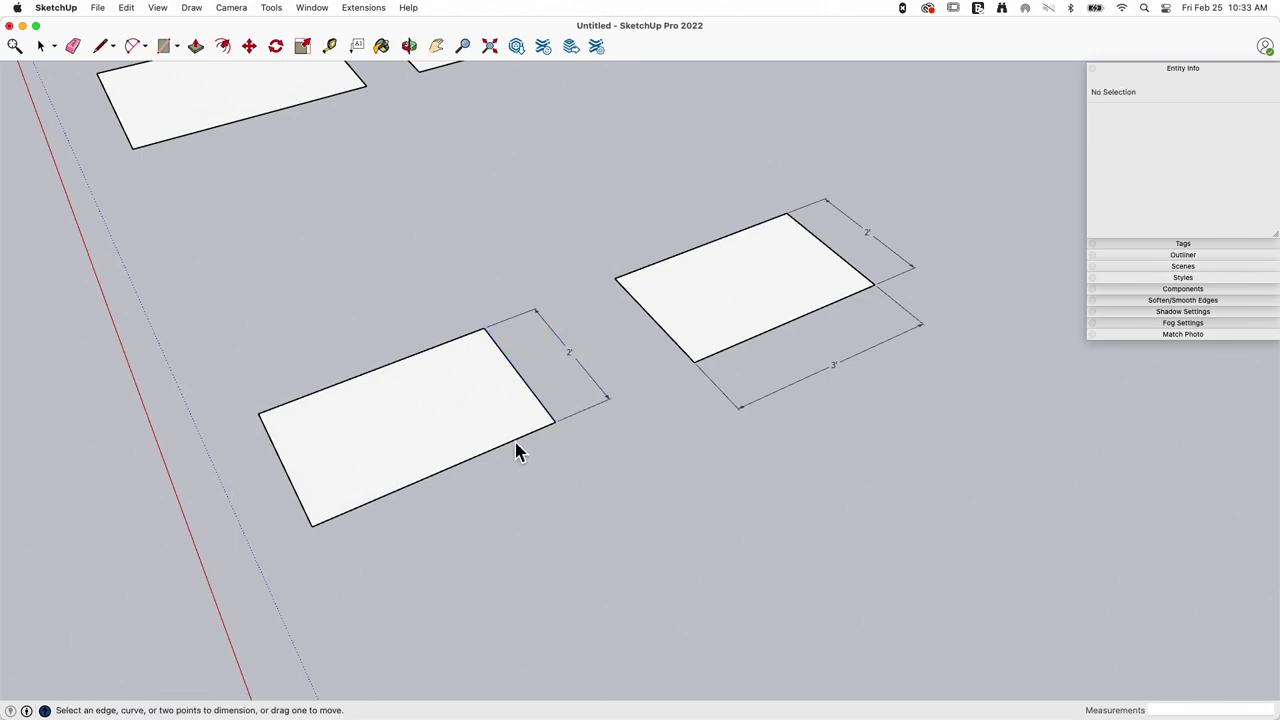
{"action": "left_click", "coordinate": [517, 450]}
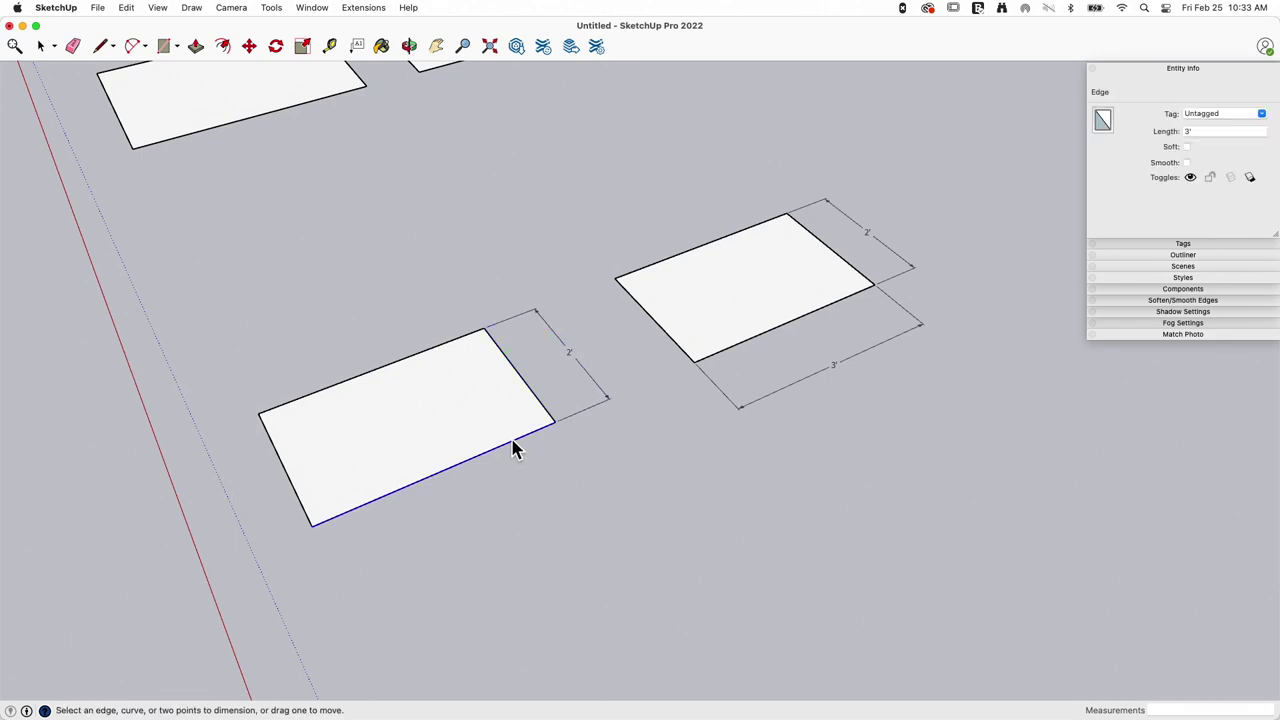
{"action": "left_click", "coordinate": [539, 496]}
{"action": "middle_click_drag", "start_coordinate": [641, 250], "coordinate": [725, 338]}
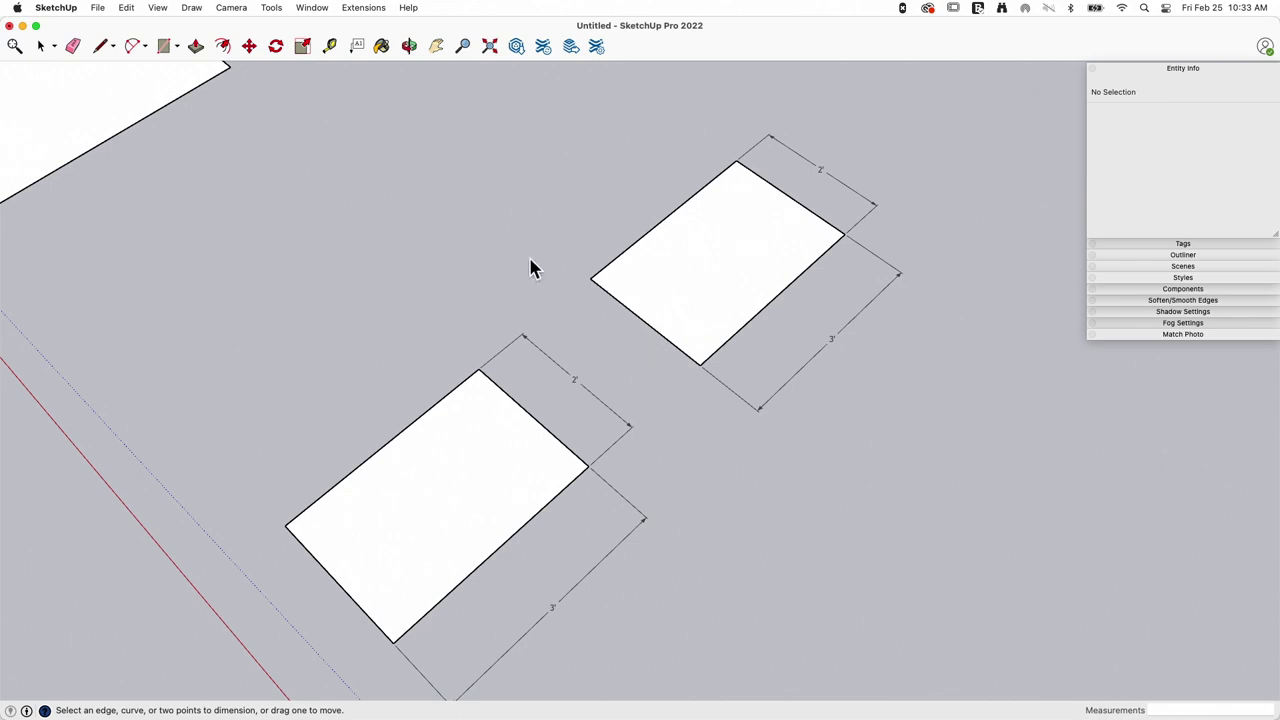
{"action": "middle_click_drag", "start_coordinate": [530, 268], "coordinate": [457, 222]}
{"action": "middle_click_drag", "start_coordinate": [563, 229], "coordinate": [403, 180]}
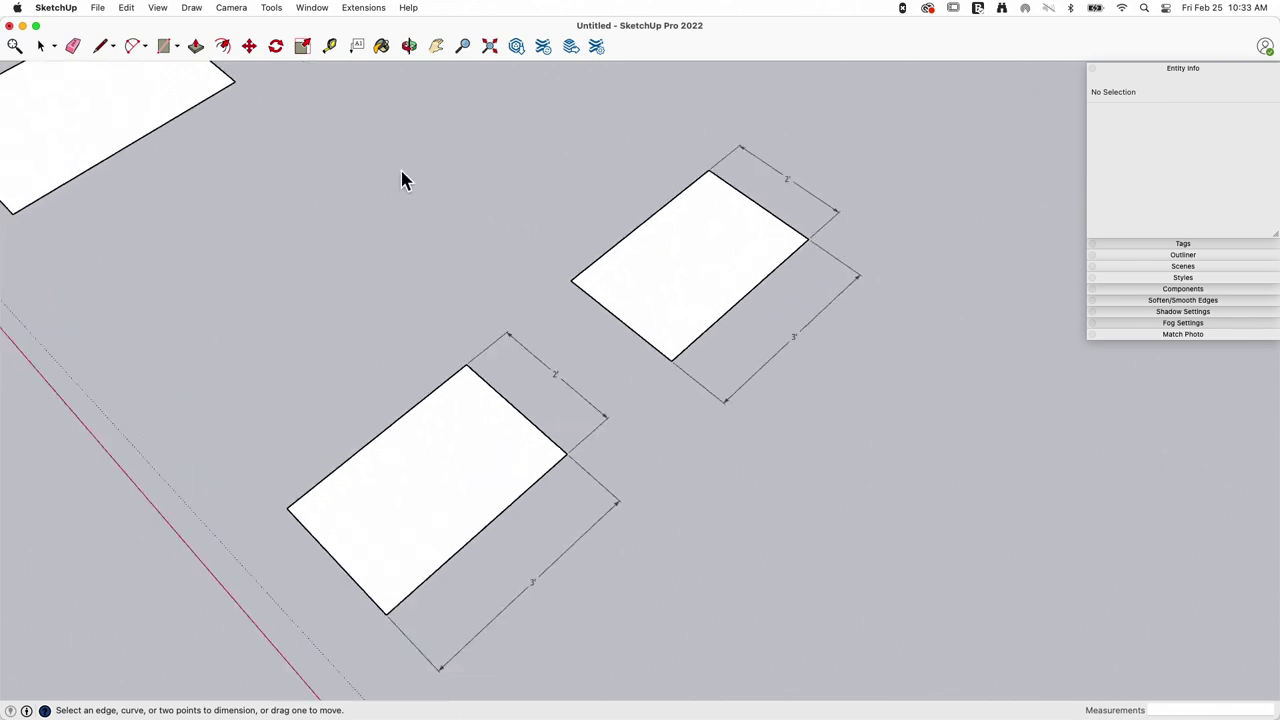
Move the upper rectangle's top edge 1' and widen its side, undoing the overshooting 3' and 12' moves.
{"action": "left_click", "coordinate": [250, 48]}
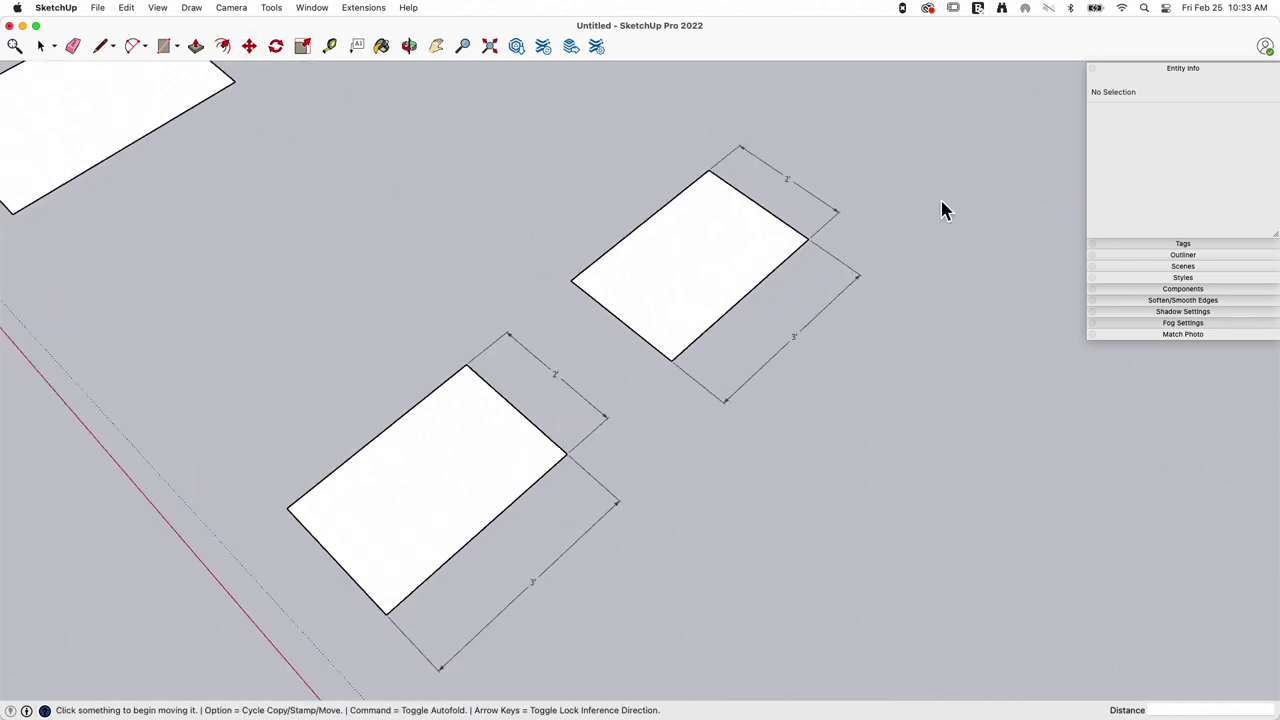
{"action": "left_click", "coordinate": [784, 228]}
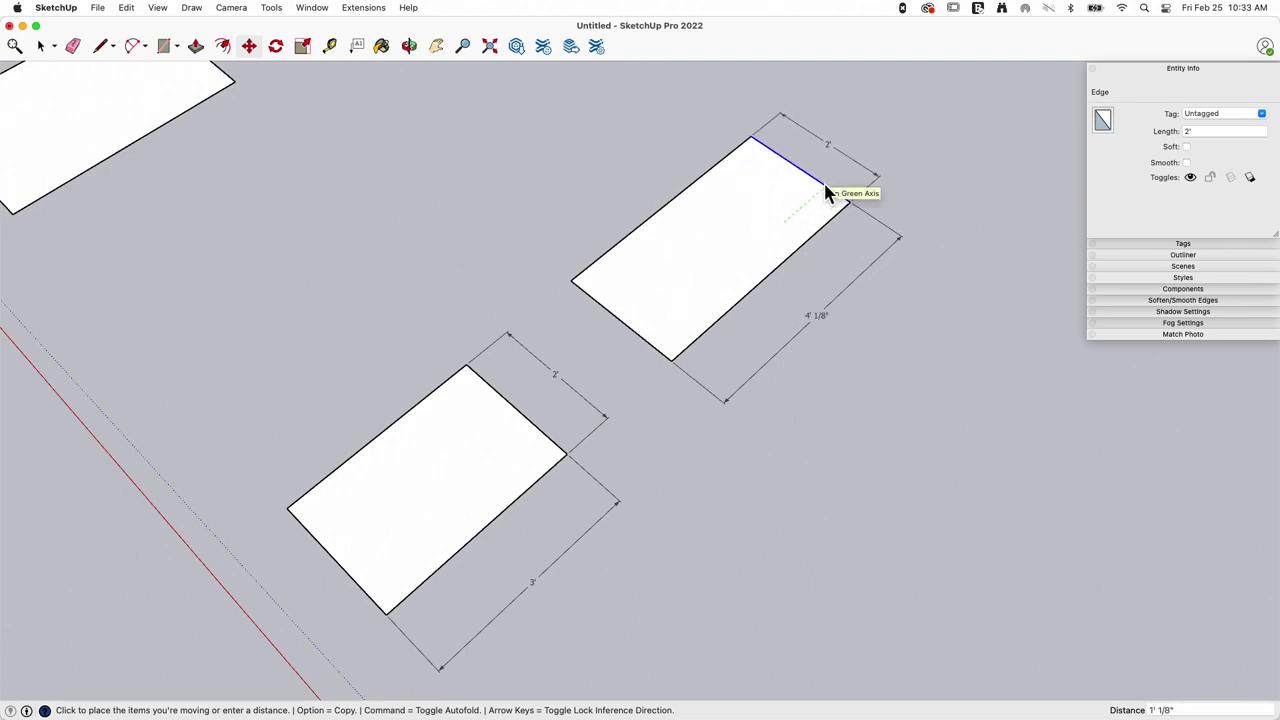
{"action": "type", "text": "1'"}
{"action": "key", "text": "Return"}
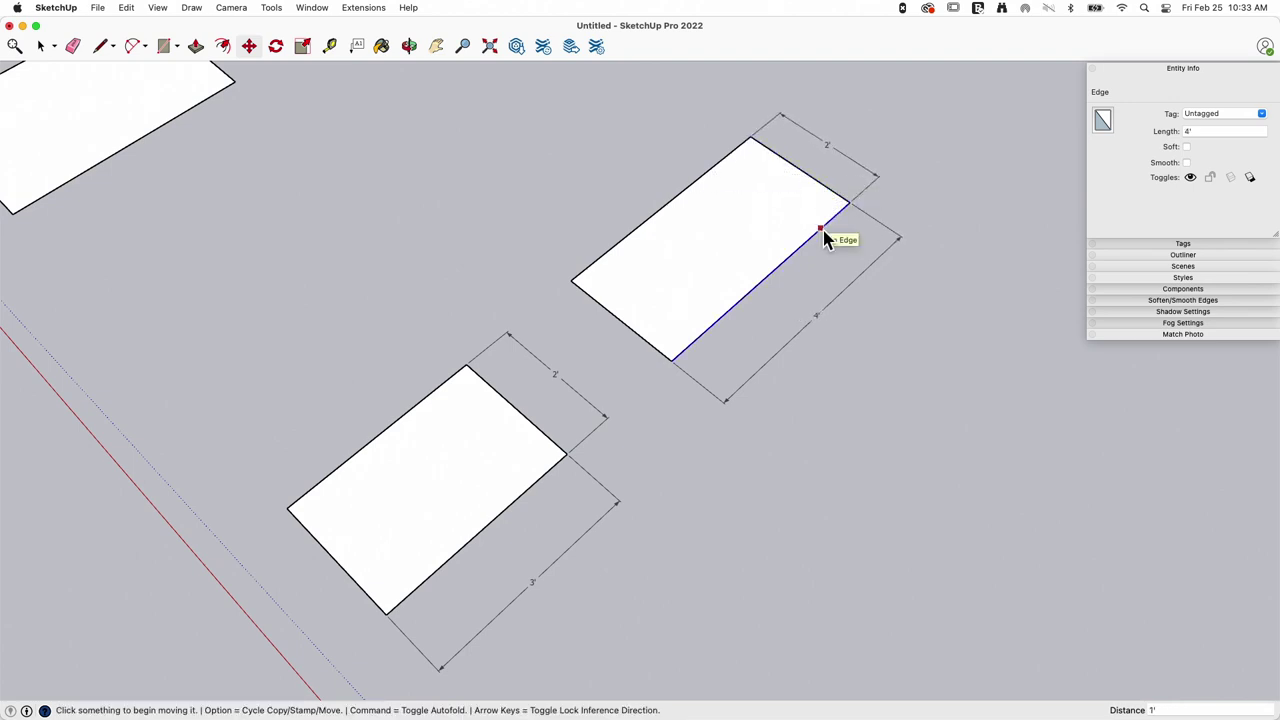
{"action": "left_click", "coordinate": [823, 233]}
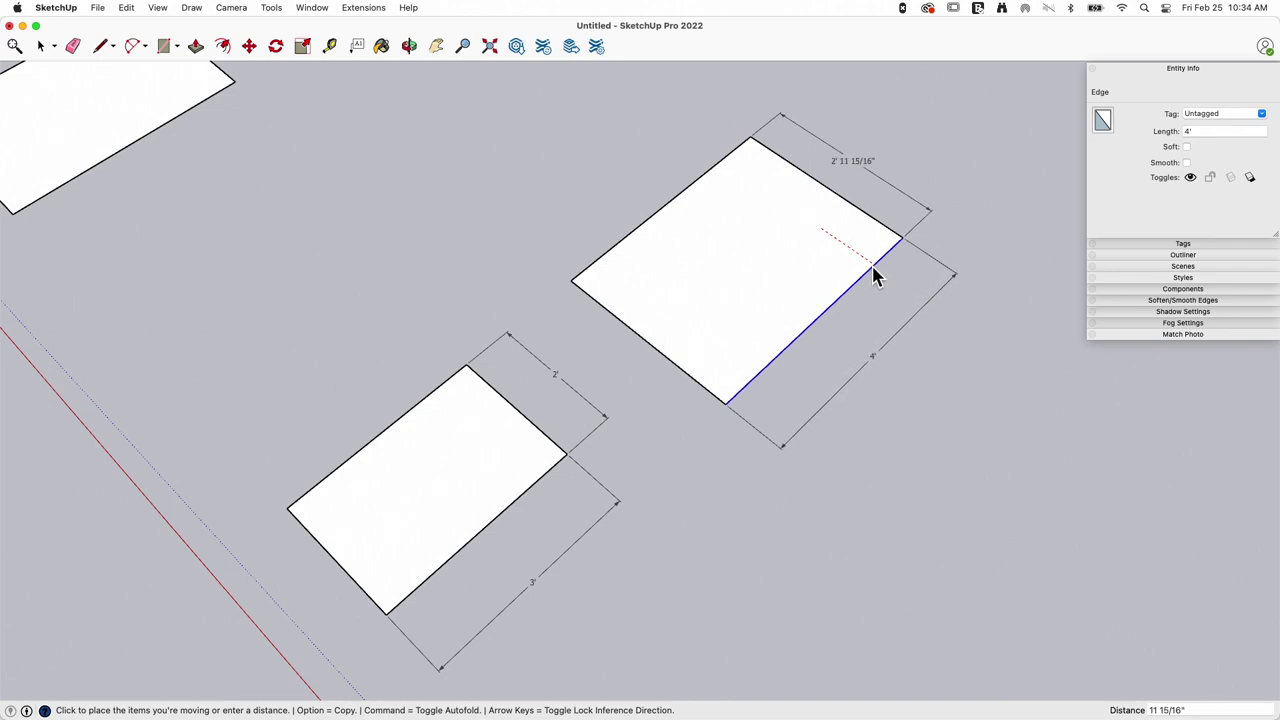
{"action": "left_click", "coordinate": [874, 276]}
{"action": "type", "text": "3"}
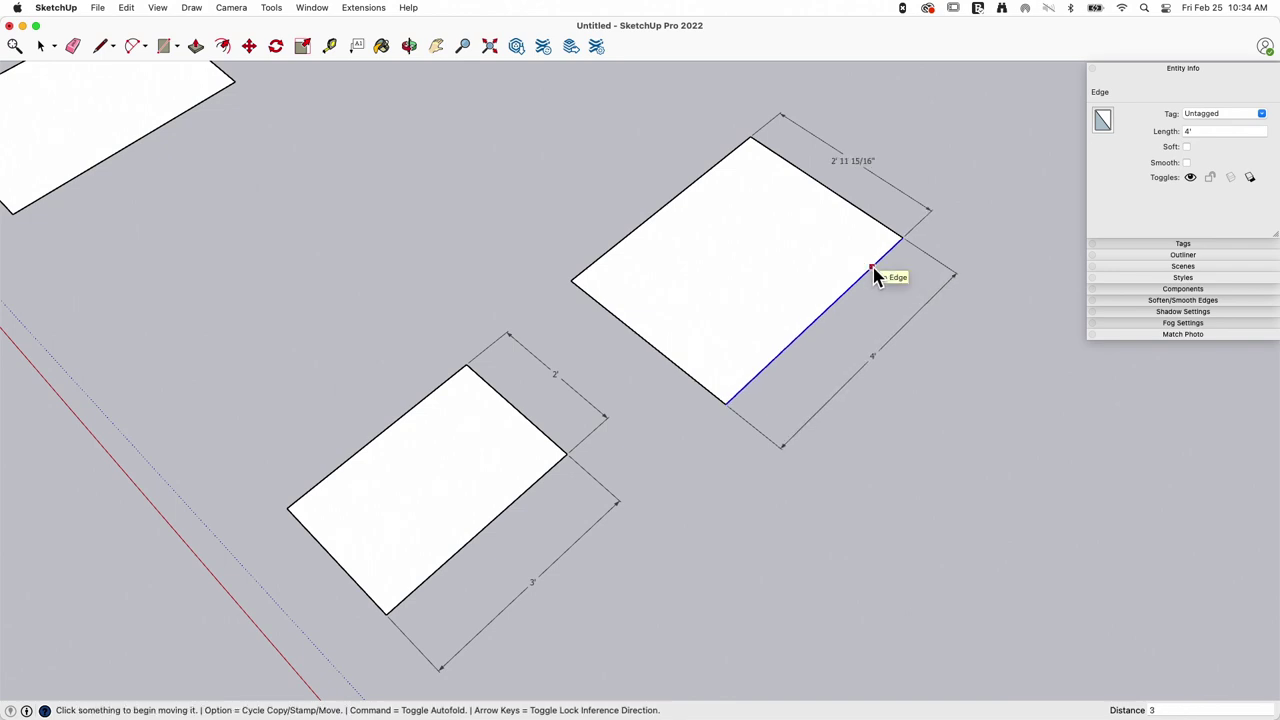
{"action": "type", "text": "'"}
{"action": "key", "text": "Return"}
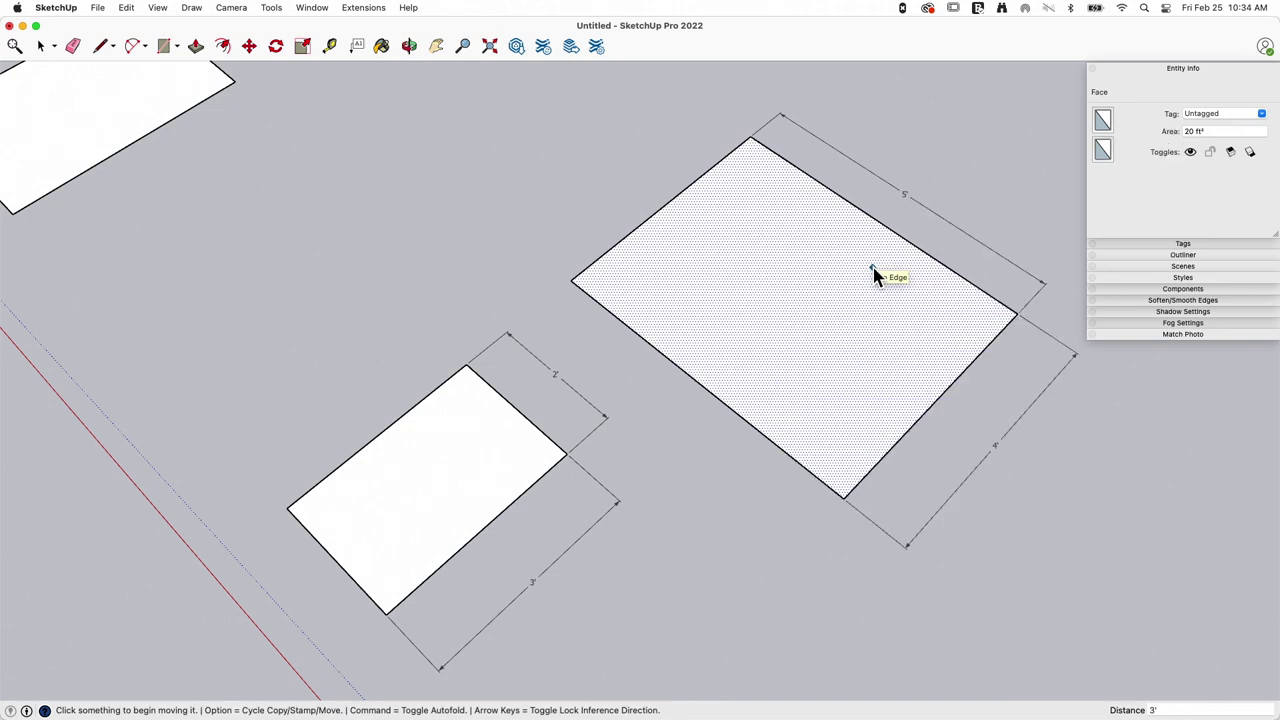
{"action": "key", "text": "Return"}
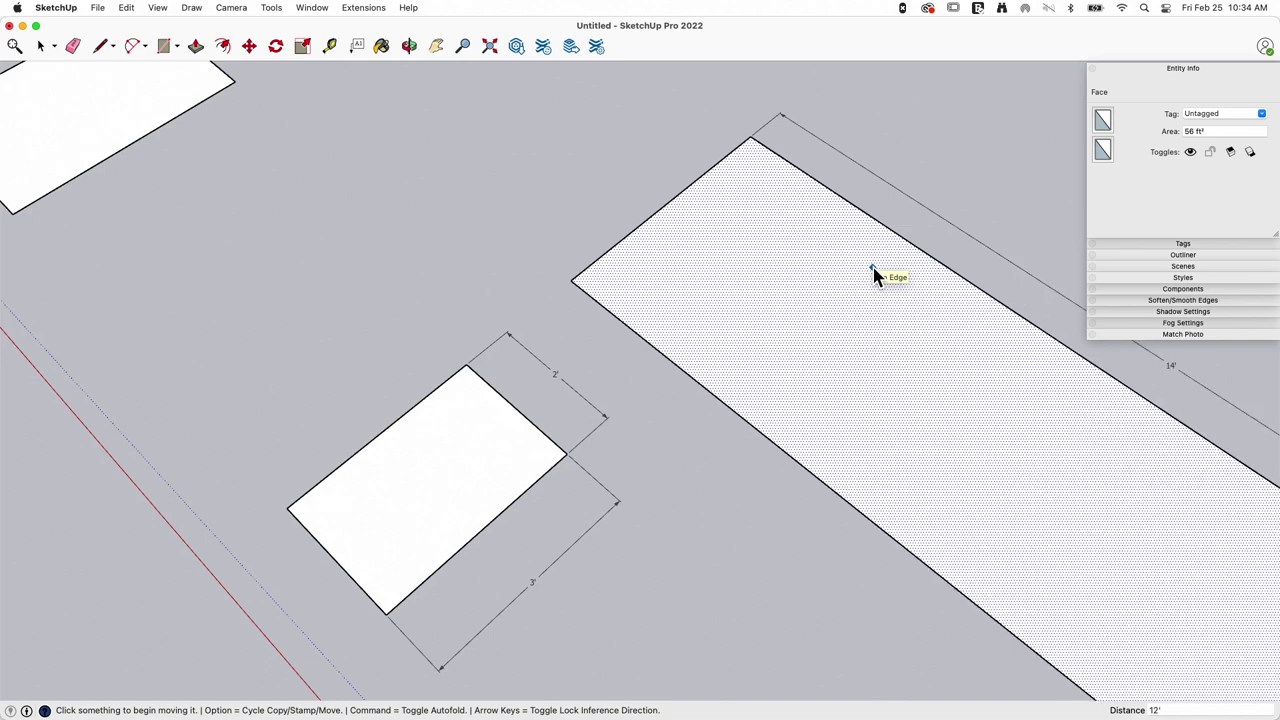
{"action": "key", "text": "super+z"}
{"action": "key", "text": "super+z"}
{"action": "key", "text": "super+z"}
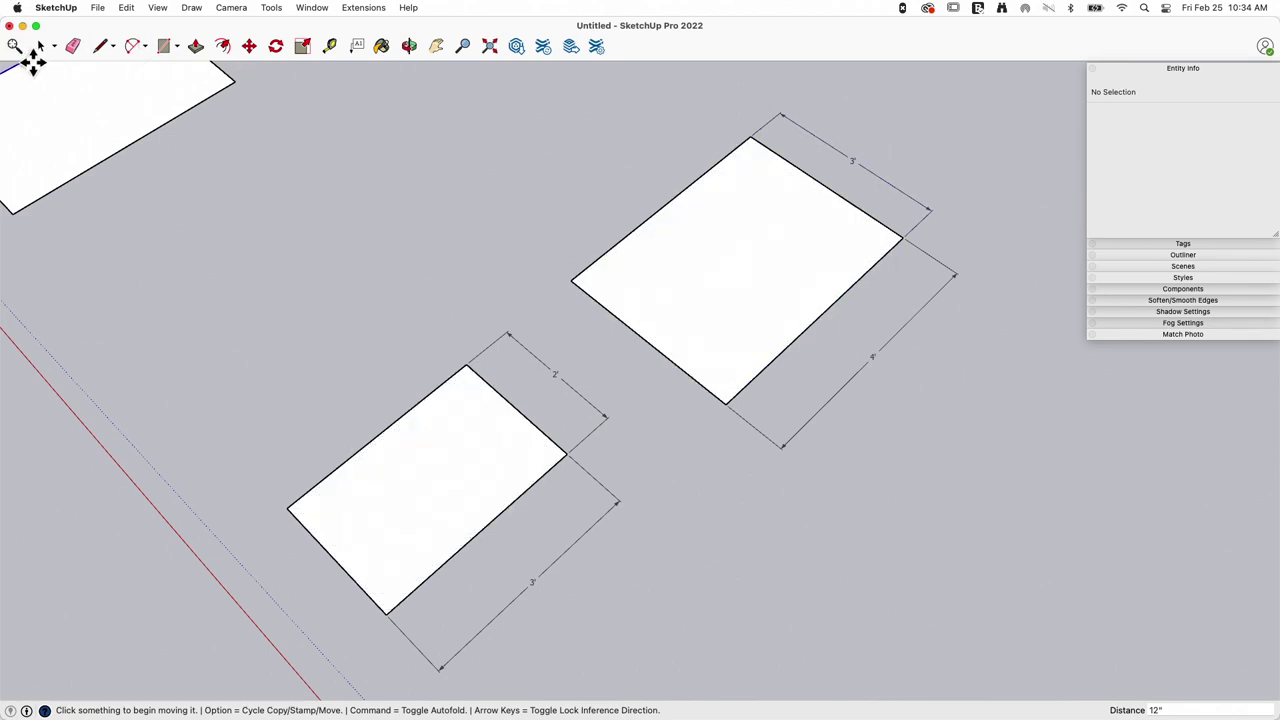
Scale the lower face to 4' along its long side and 3' along its short side, then orbit to compare.
{"action": "left_click", "coordinate": [41, 48]}
{"action": "left_click", "coordinate": [392, 466]}
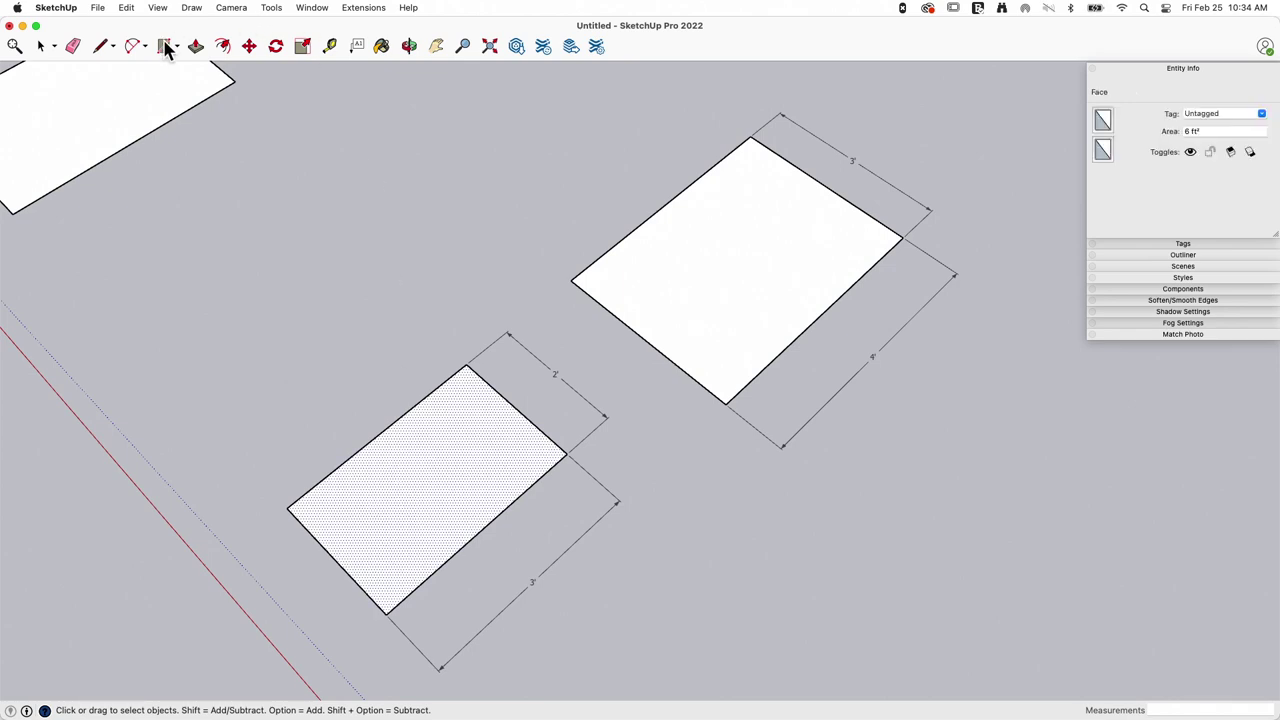
{"action": "left_click", "coordinate": [302, 47]}
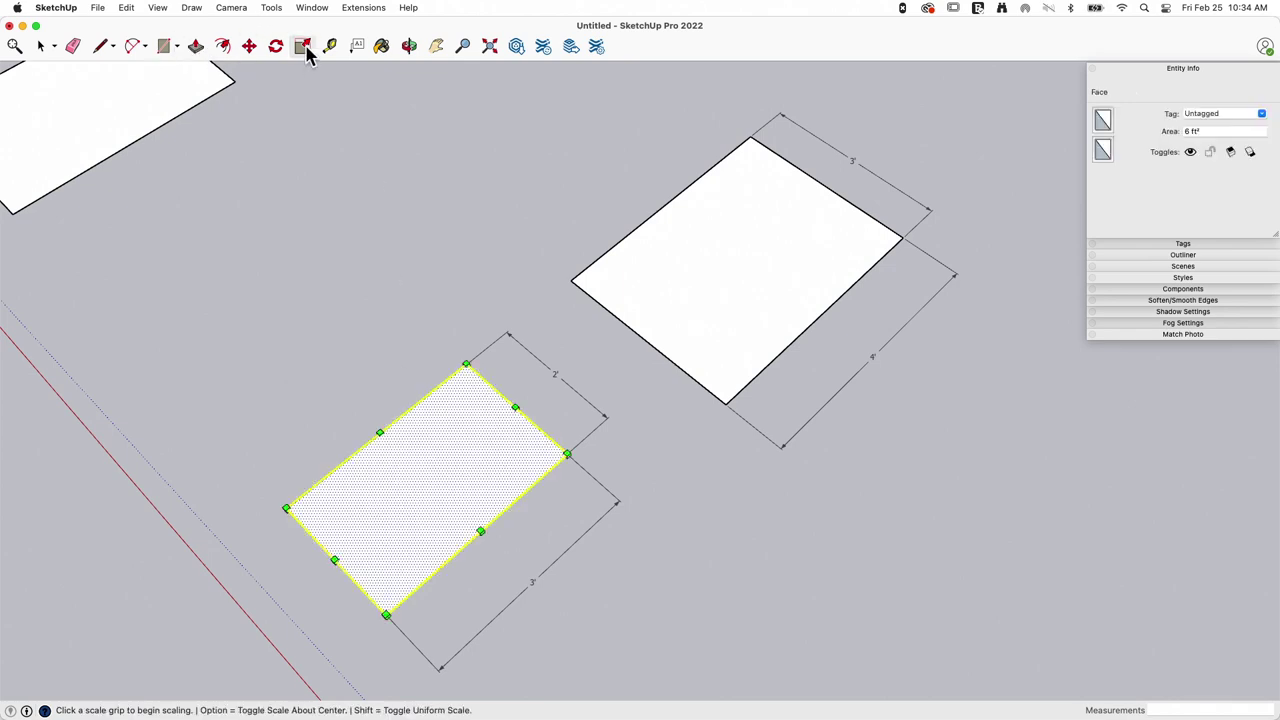
{"action": "left_click", "coordinate": [516, 408]}
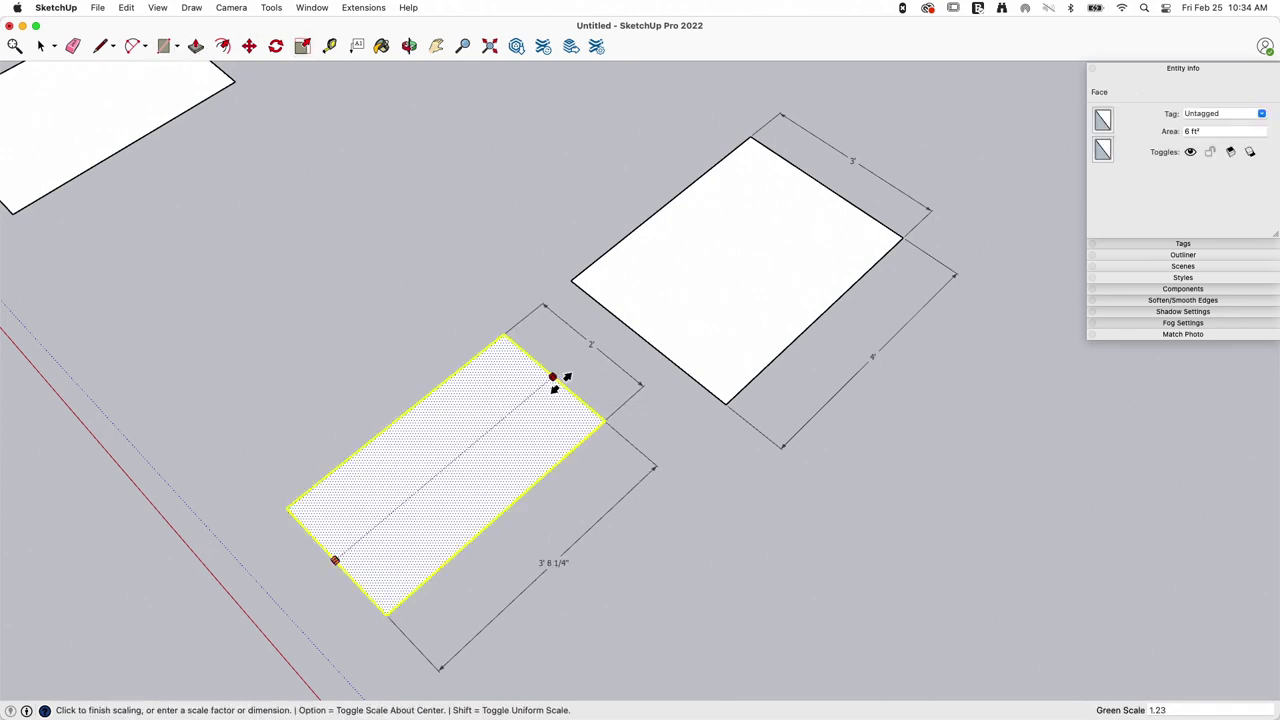
{"action": "left_click", "coordinate": [556, 384]}
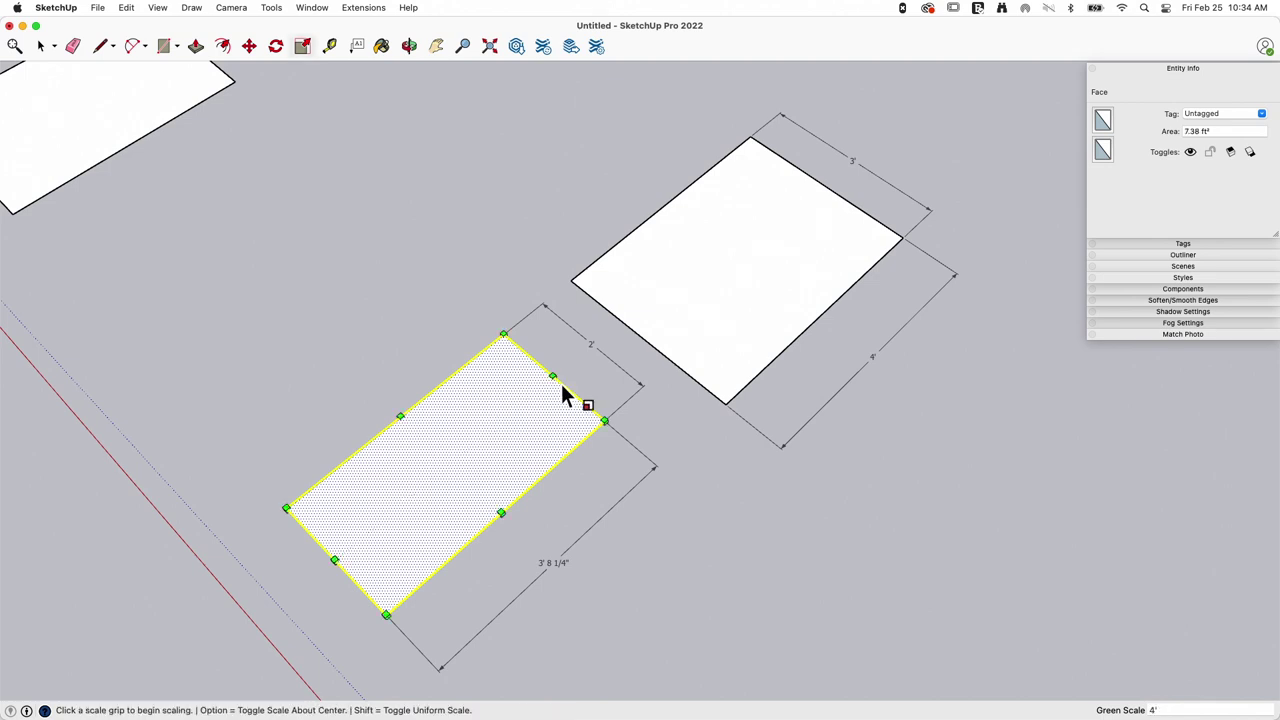
{"action": "key", "text": "Return"}
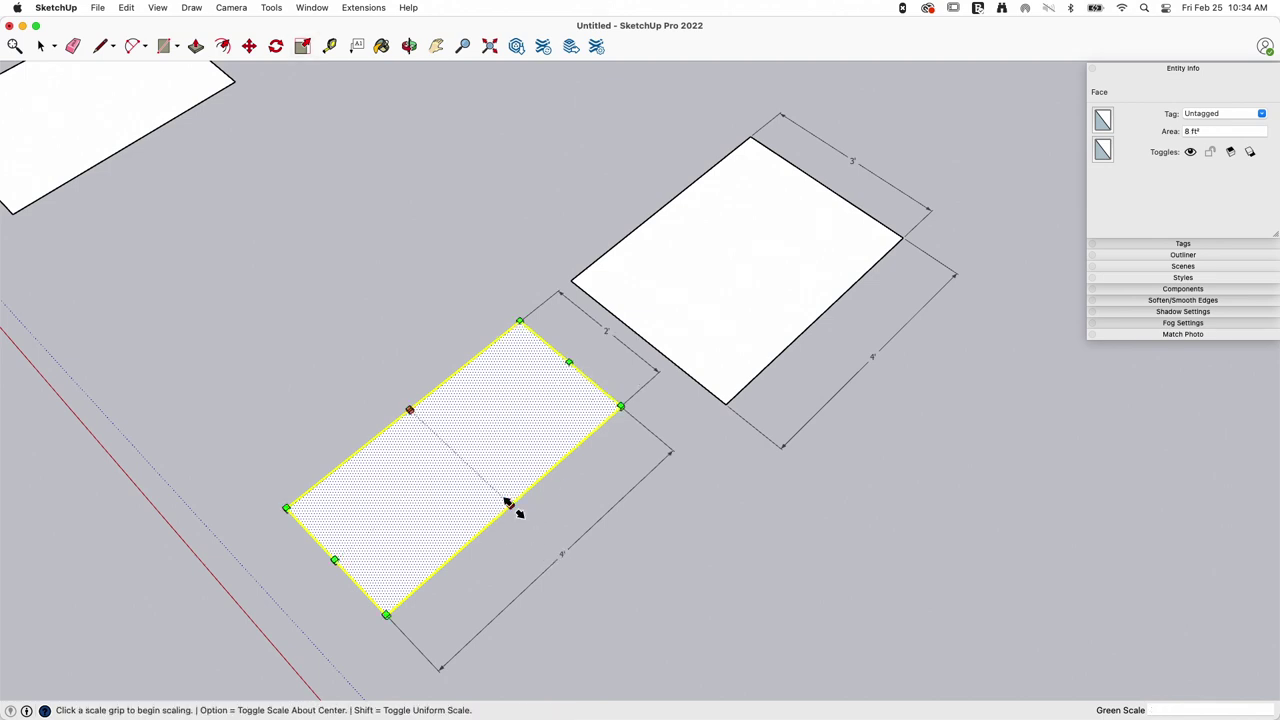
{"action": "left_click", "coordinate": [509, 504]}
{"action": "type", "text": "3'"}
{"action": "key", "text": "Return"}
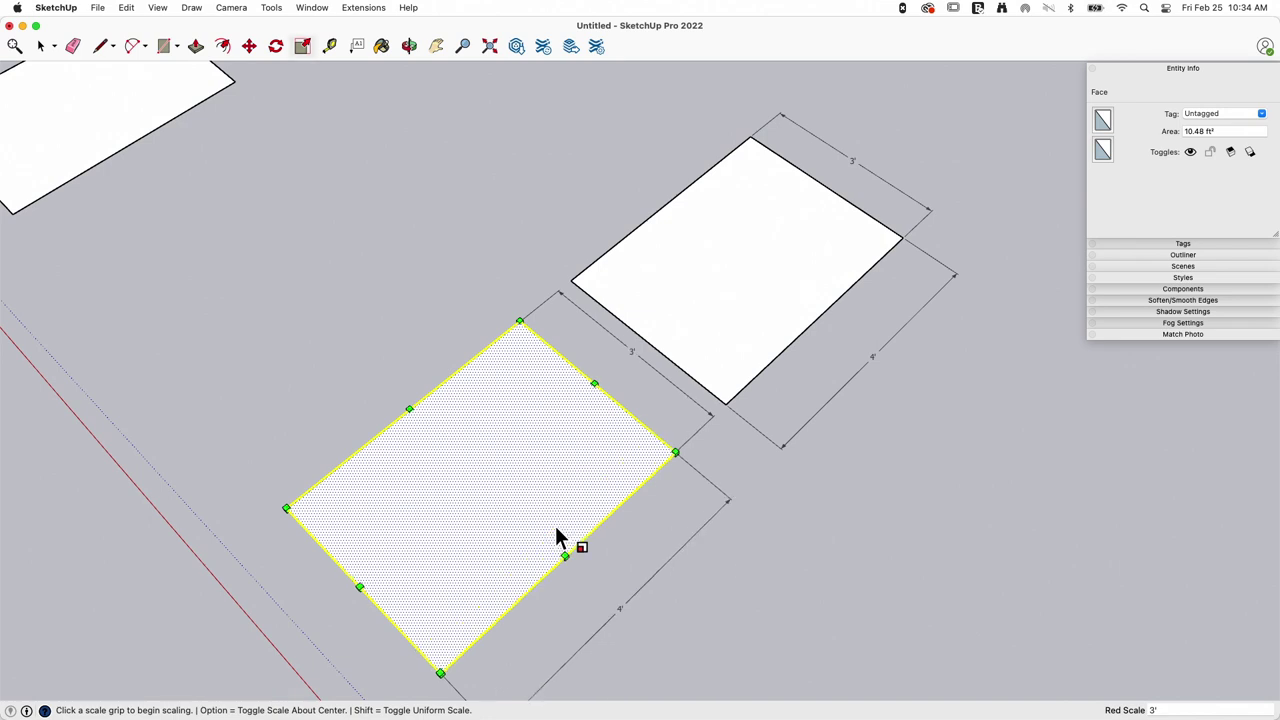
{"action": "middle_click_drag", "start_coordinate": [831, 254], "coordinate": [760, 408]}
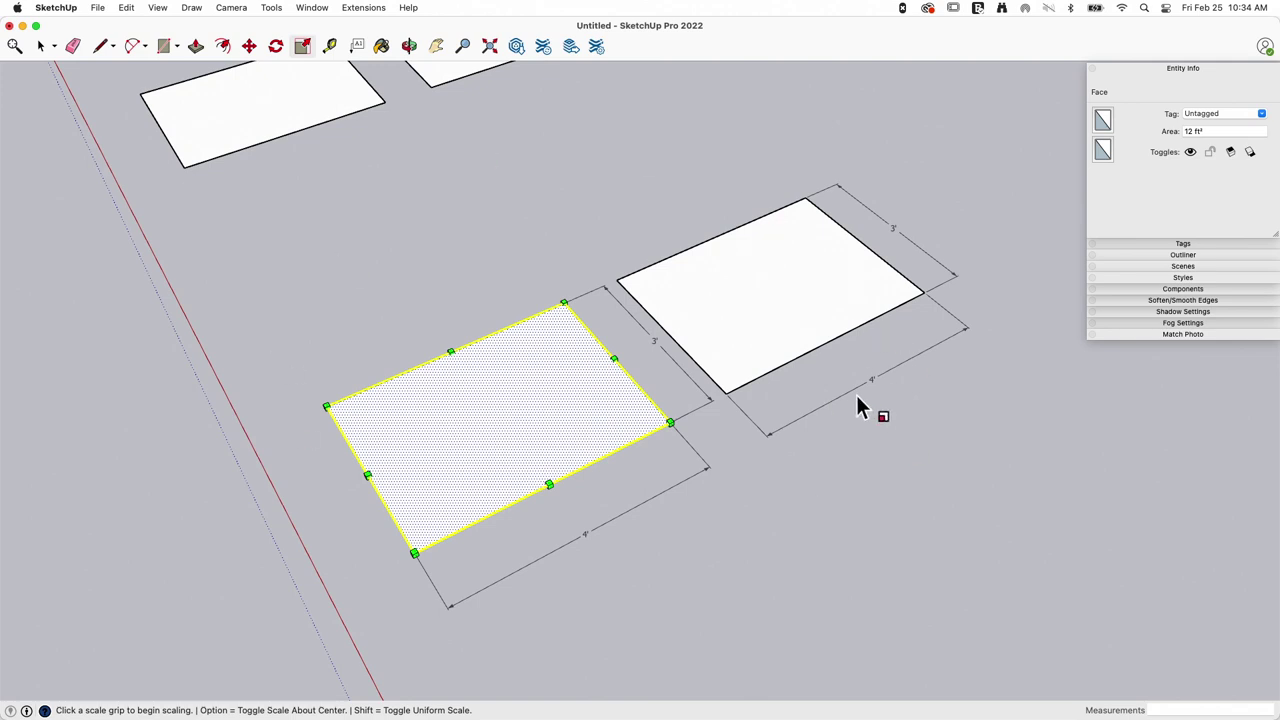
{"action": "middle_click_drag", "start_coordinate": [955, 355], "coordinate": [870, 447]}
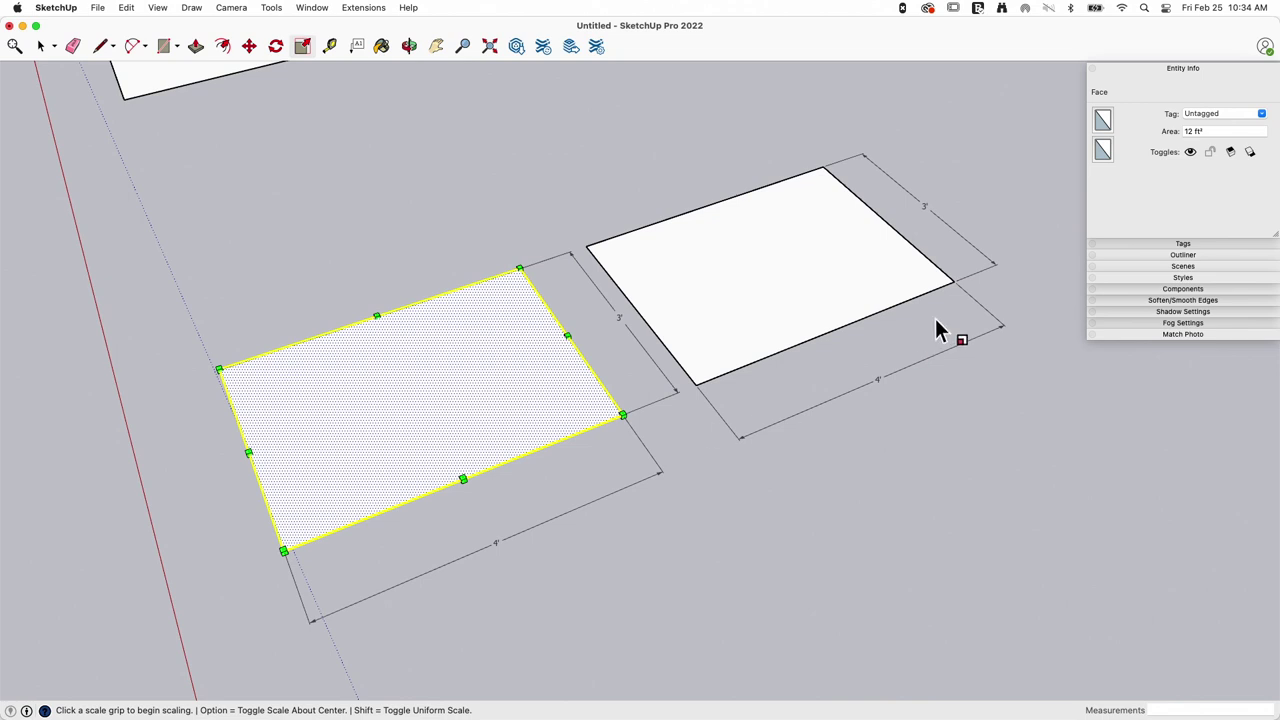
{"action": "middle_click_drag", "start_coordinate": [711, 514], "coordinate": [788, 492]}
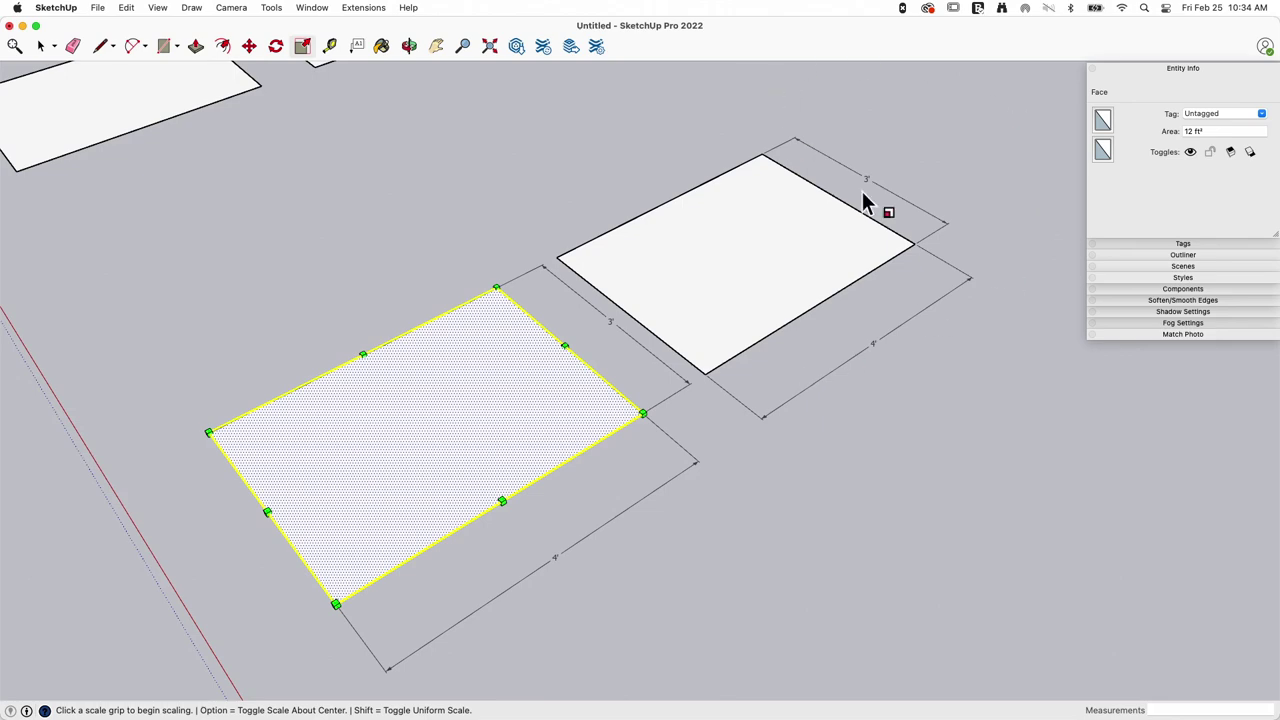
{"action": "scroll", "coordinate": [1020, 332], "scroll_direction": "down", "scroll_amount": 5}
{"action": "scroll", "coordinate": [400, 477], "scroll_direction": "down", "scroll_amount": 2}
{"action": "middle_click_drag", "start_coordinate": [400, 477], "coordinate": [928, 500]}
{"action": "scroll", "coordinate": [893, 422], "scroll_direction": "down", "scroll_amount": 3}
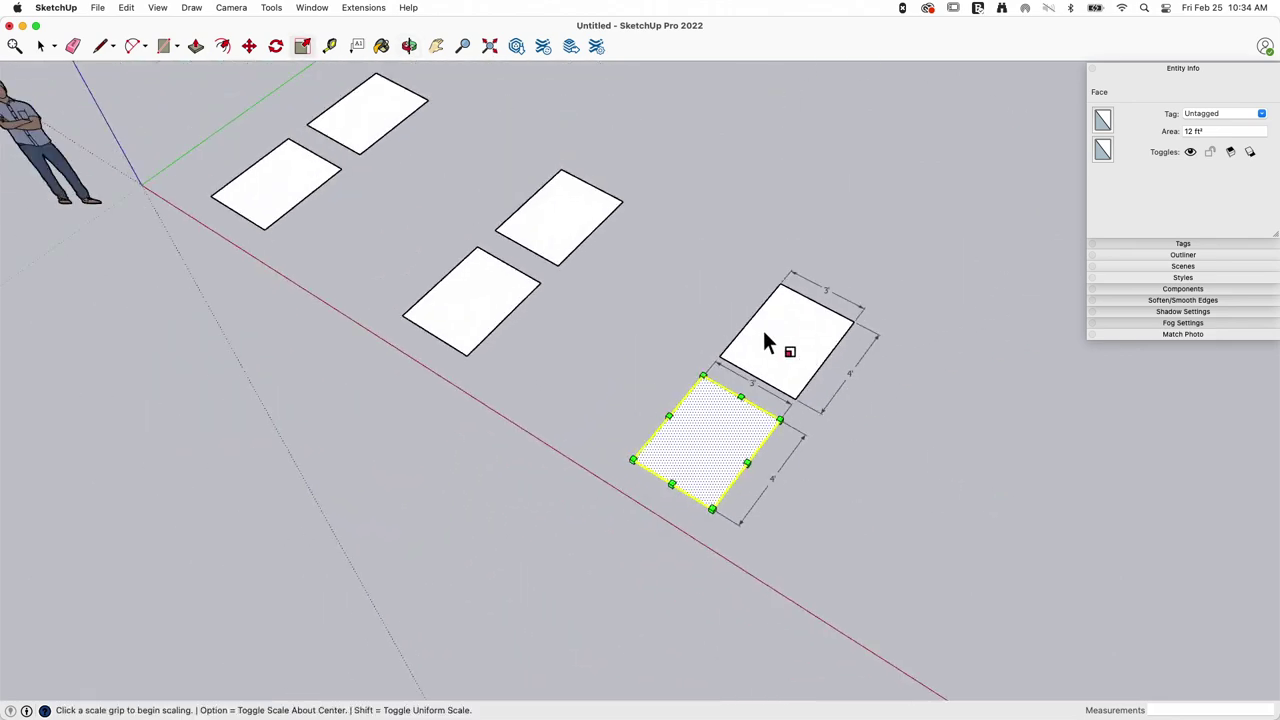
{"action": "scroll", "coordinate": [990, 449], "scroll_direction": "down", "scroll_amount": 2}
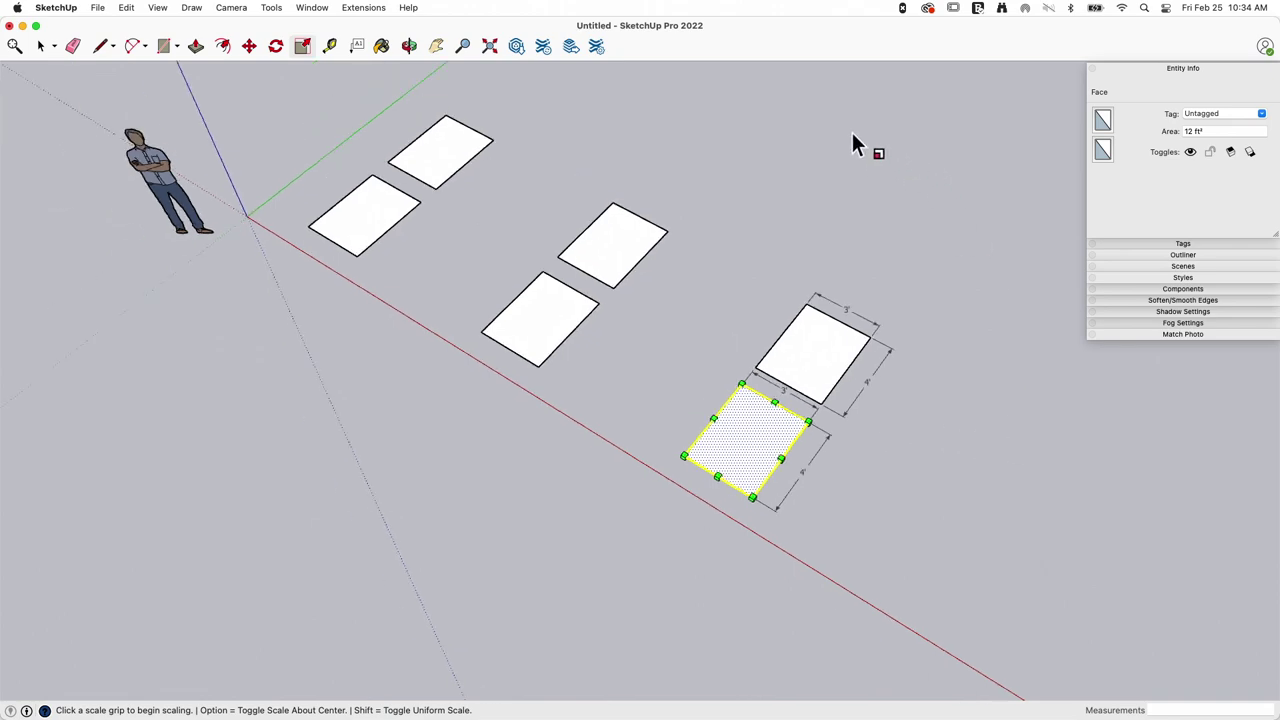